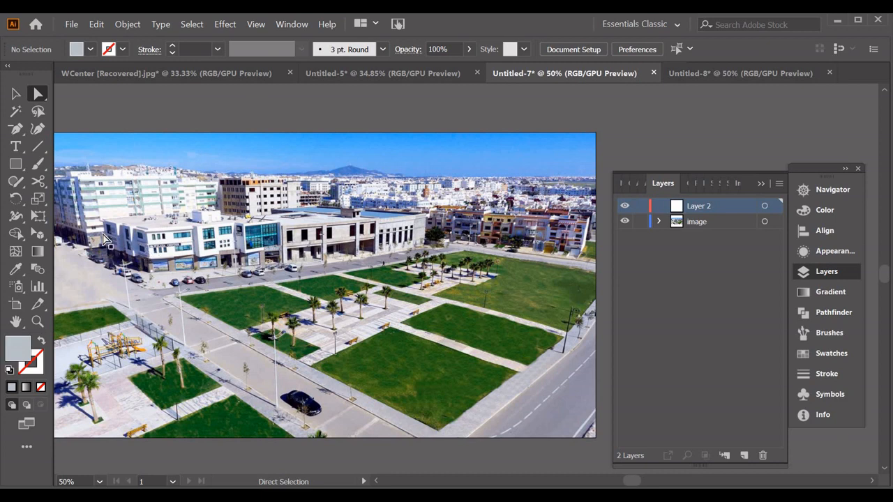
Rename Layer 2 as fuyantes
double_click(699, 206)
text(fu)
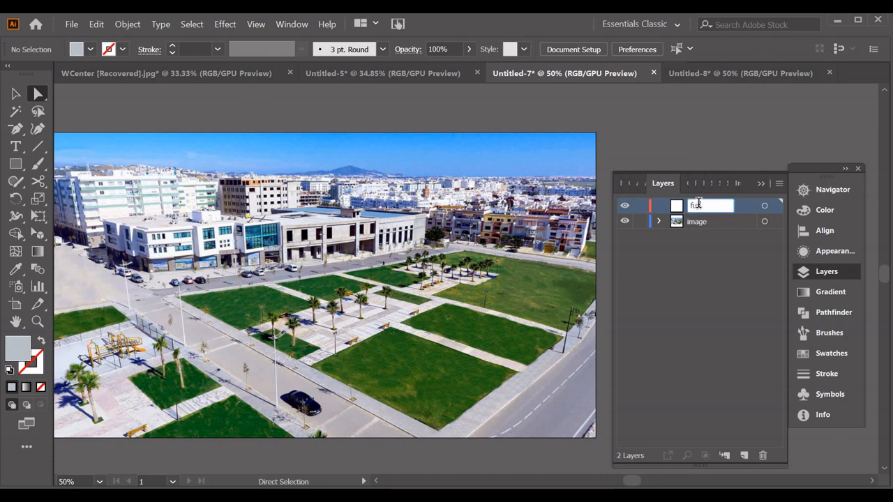
text(y)
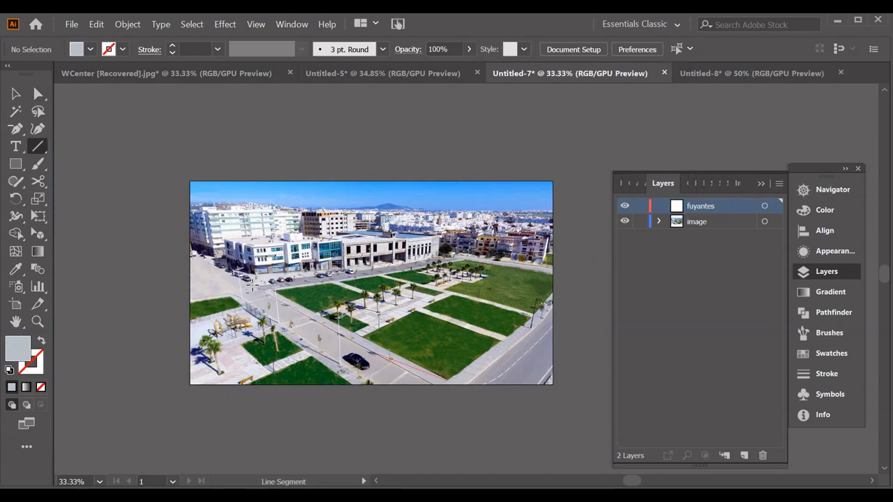
Draw two 2 pt red lines from the large lawn's front corner along its two street-side edges, extending beyond the photo
drag(446, 380, 118, 213)
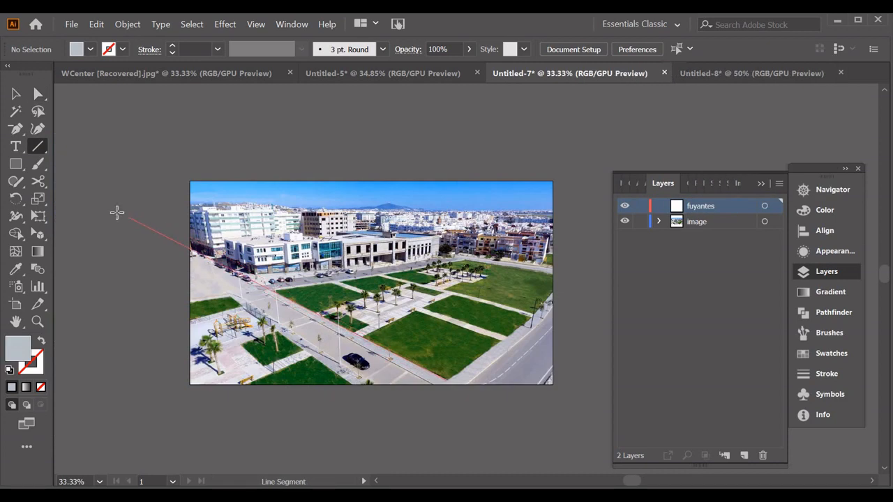
drag(118, 213, 100, 203)
click(481, 180)
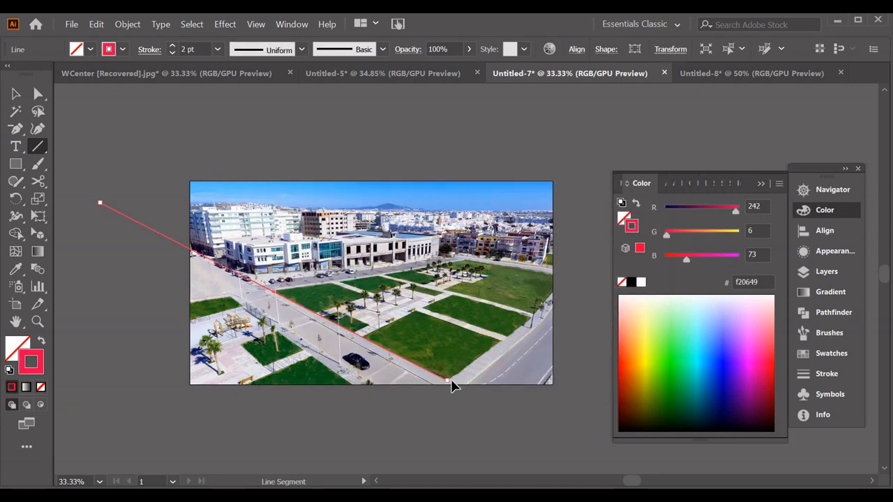
drag(448, 384, 620, 254)
Draw a green horizon line across the photo and two red lines from the front lawn's side corners converging on it
drag(76, 207, 716, 207)
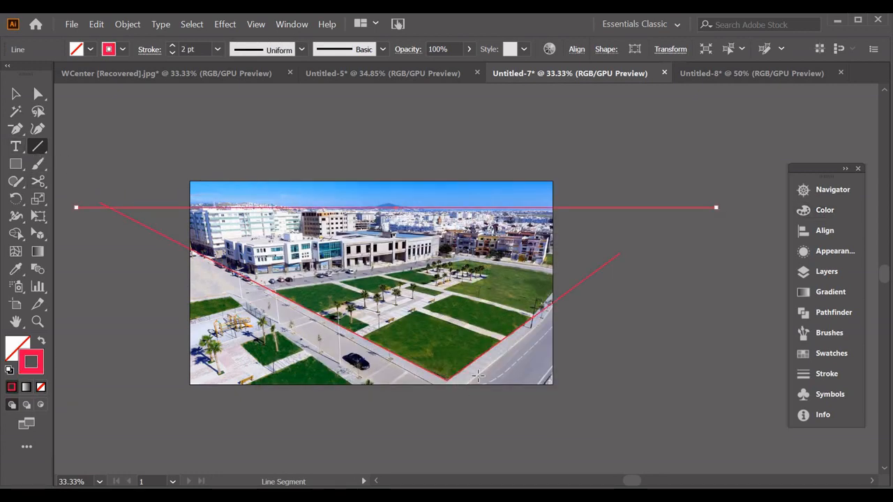
mouse_move(499, 340)
mouse_down()
mouse_move(72, 166)
mouse_move(107, 207)
mouse_up()
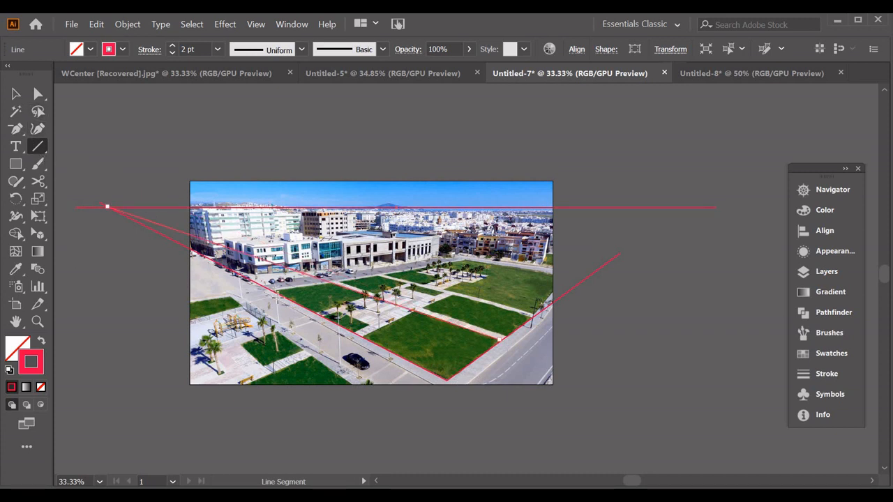
drag(368, 340, 698, 208)
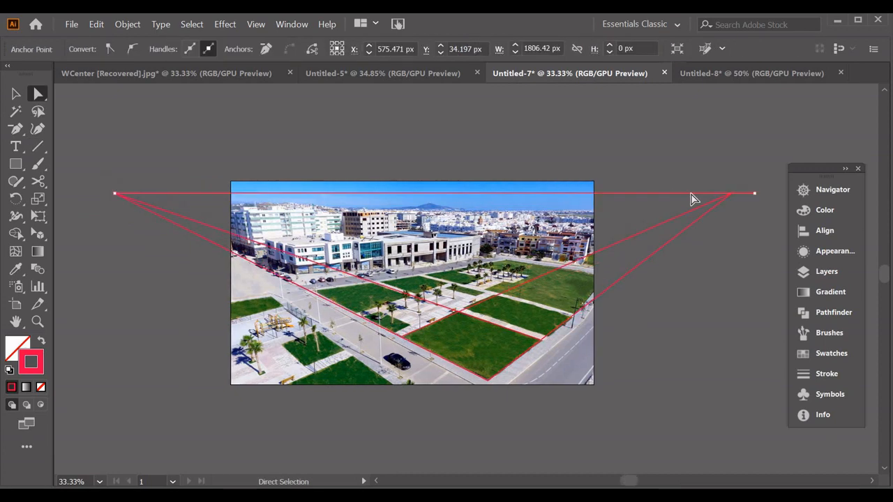
double_click(42, 372)
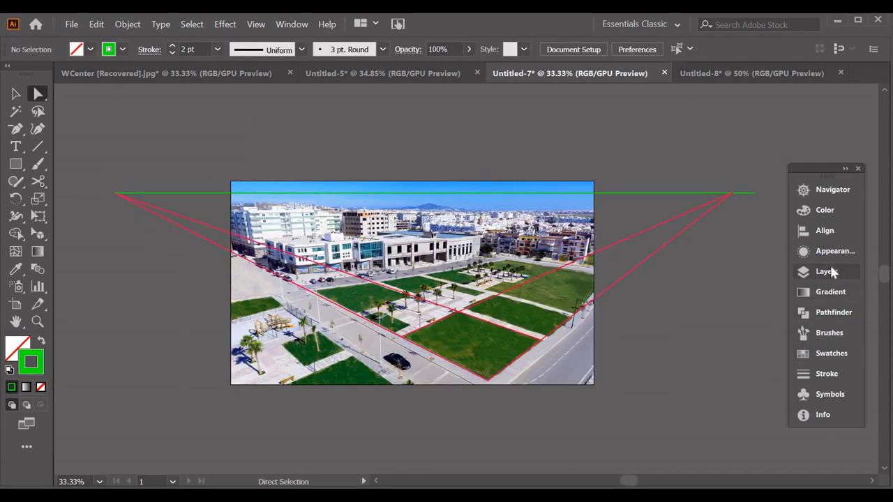
Add a new layer above fuyantes and hide the image layer
click(831, 275)
click(745, 456)
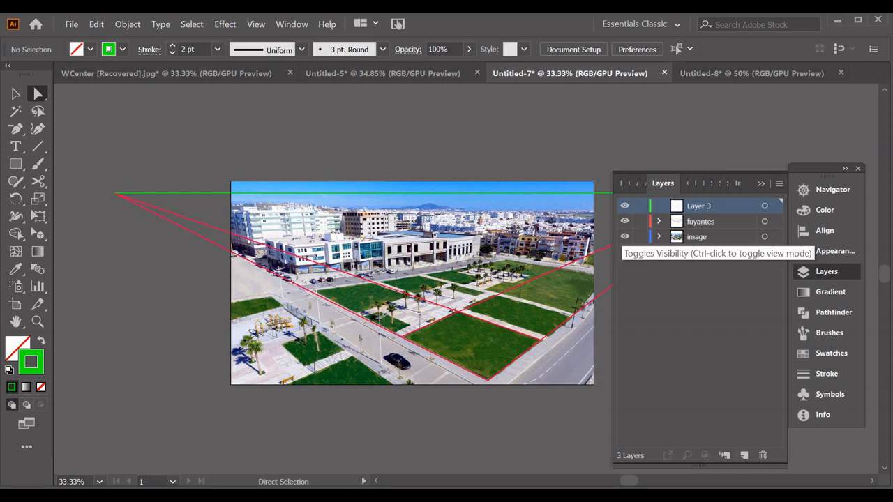
click(625, 237)
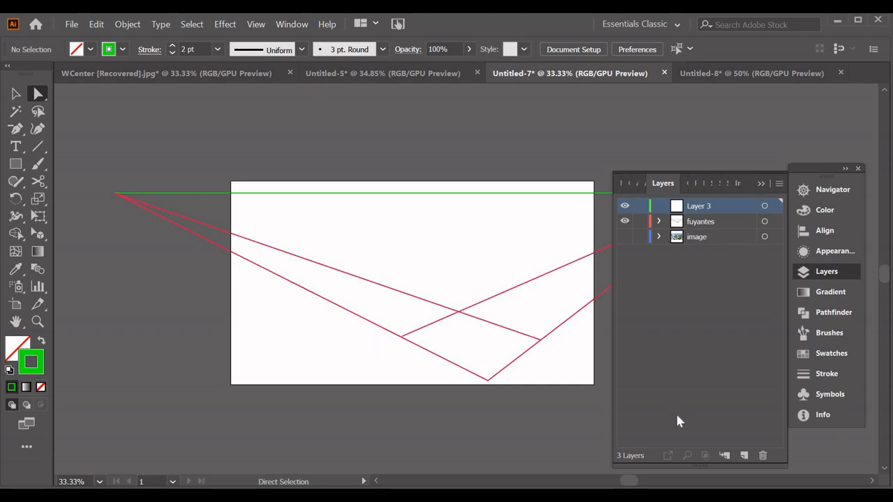
Rename Layer 3 as Building
click(700, 221)
key(shift+p)
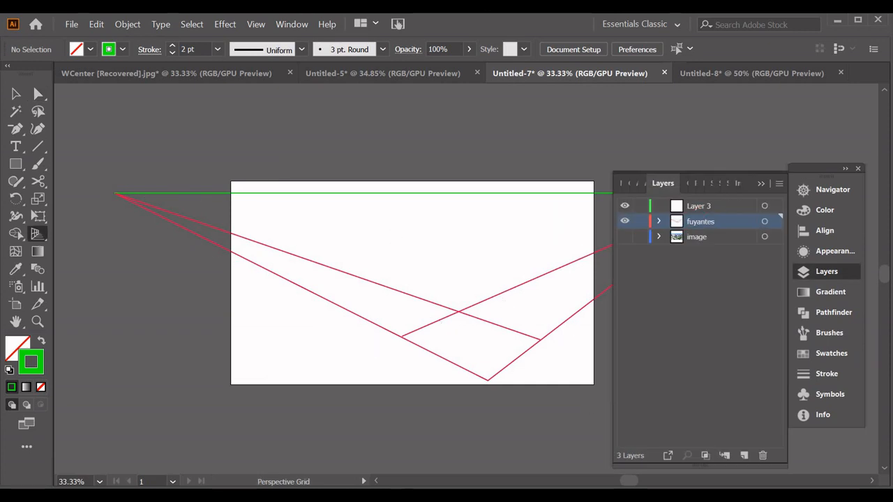
click(719, 210)
double_click(718, 210)
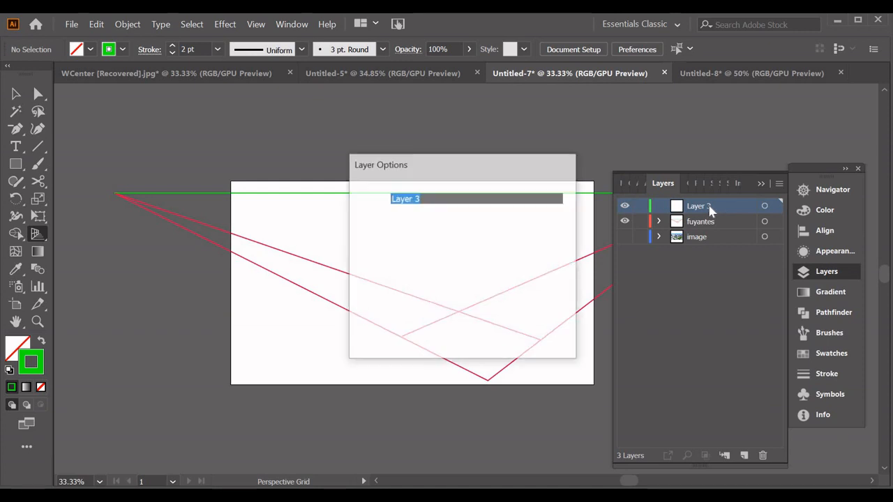
text(Building)
key(Return)
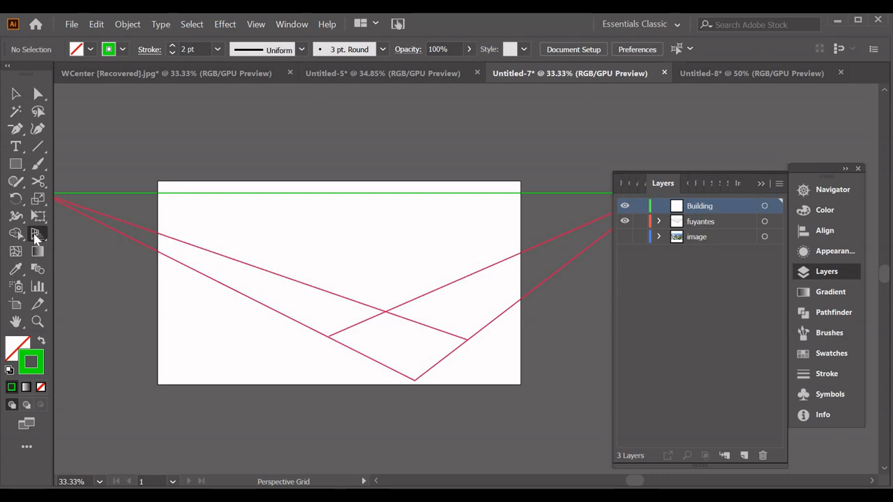
Display the two-point perspective grid and hide the fuyantes layer
click(35, 236)
click(625, 222)
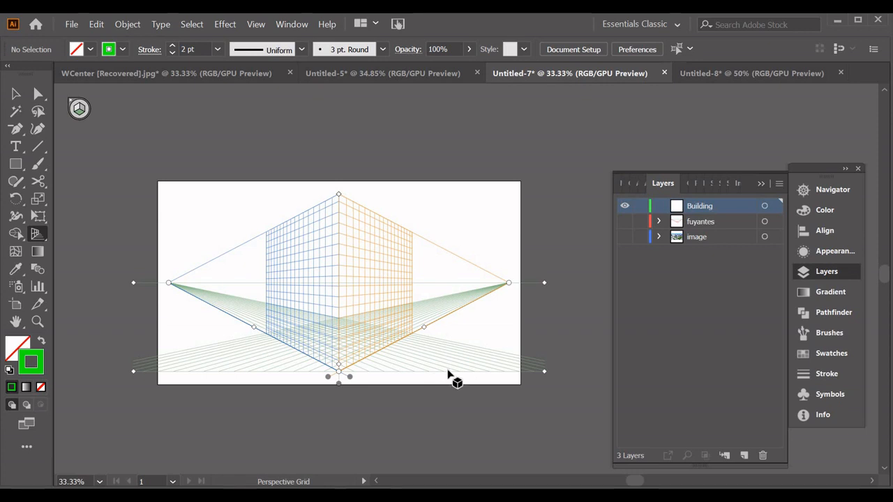
Make the right perspective plane active and draw a blue rectangle without stroke on its upper half
key(shift+v)
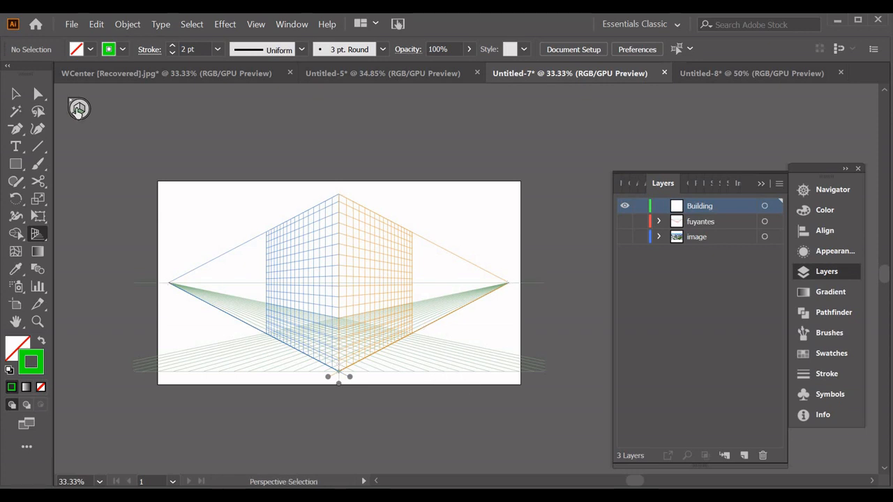
click(77, 108)
key(shift+p)
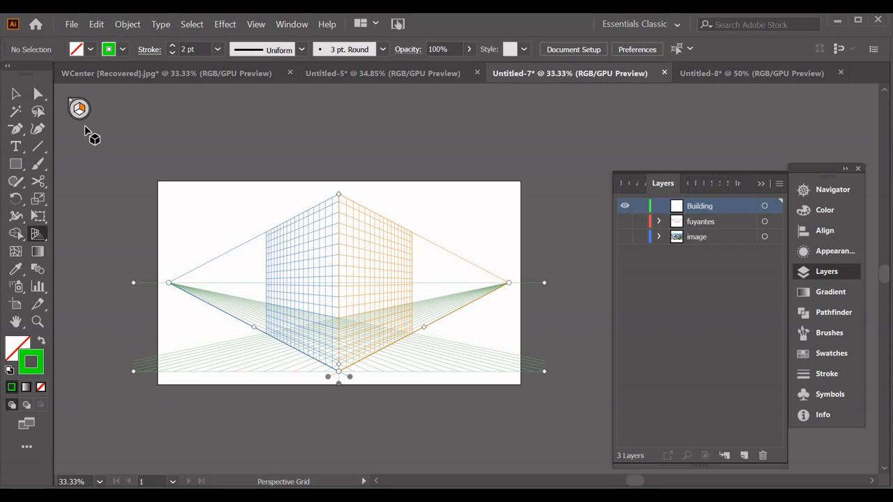
key(shift+v)
key(m)
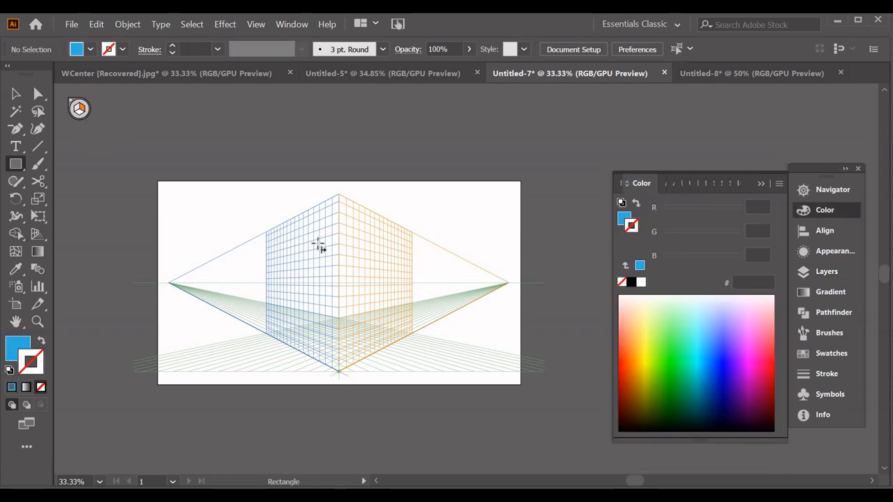
mouse_move(350, 241)
mouse_down()
mouse_move(379, 279)
mouse_move(412, 290)
mouse_up()
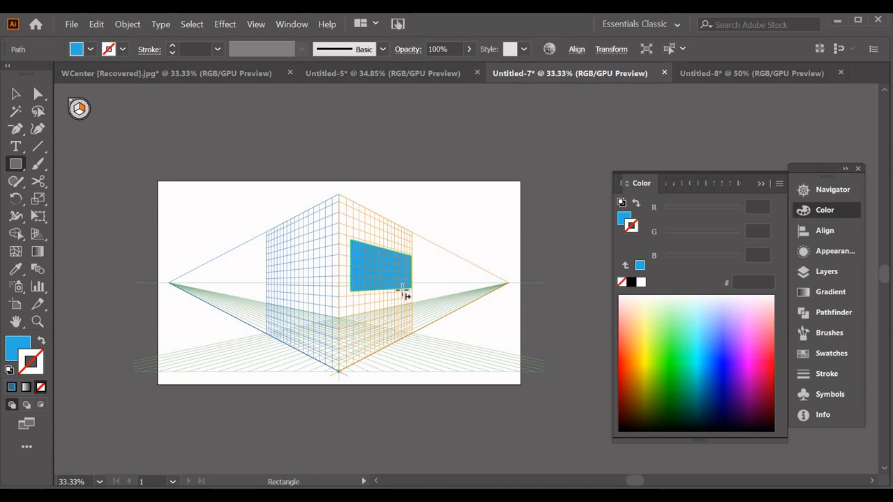
Draw one blue rectangle on the left perspective plane and another on the ground plane in front of it
click(79, 108)
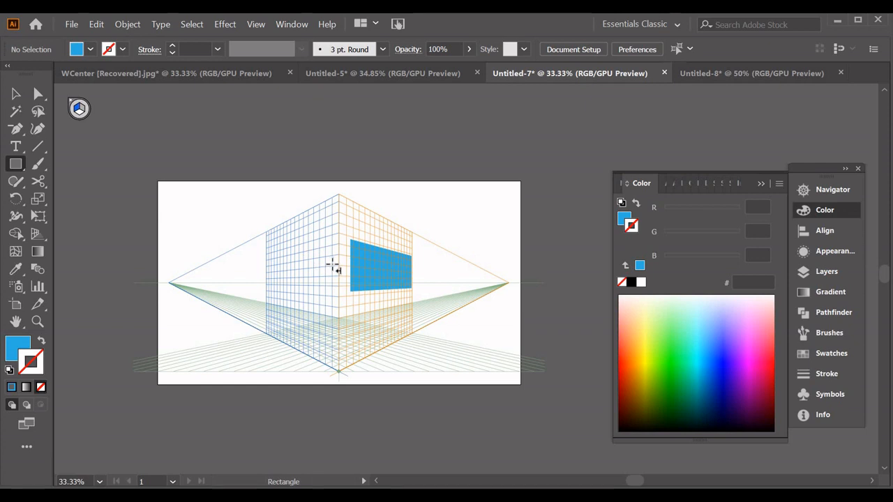
drag(286, 301, 278, 238)
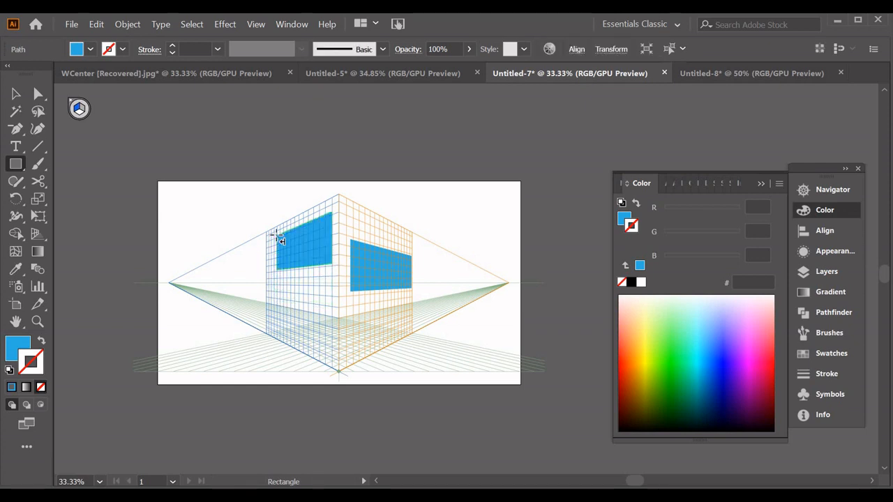
click(79, 112)
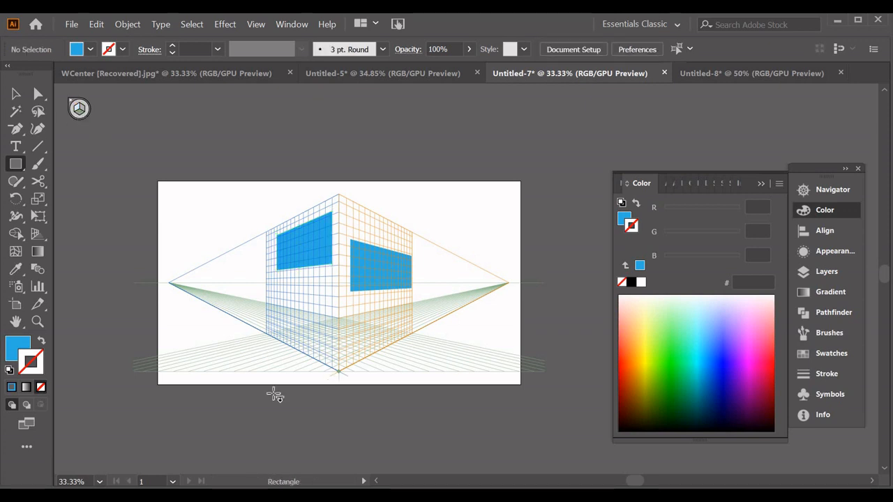
drag(238, 368, 268, 345)
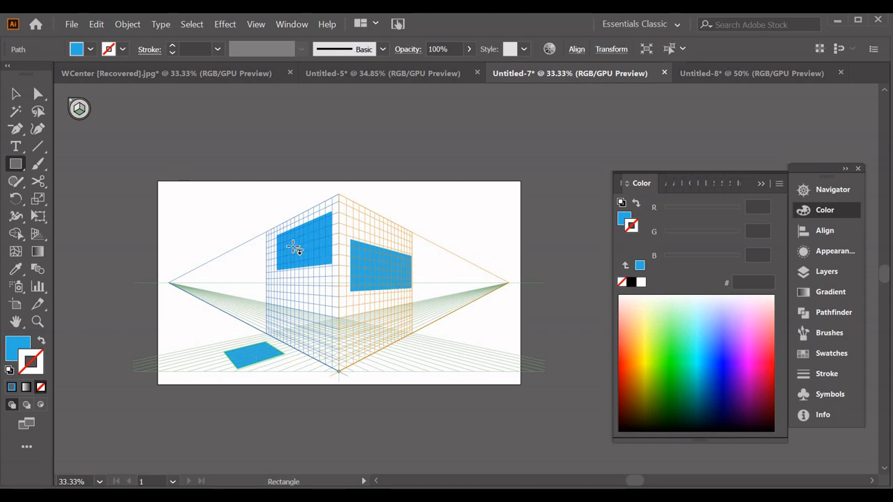
Using Perspective Selection, move the left plane's rectangle down below the horizon and the right plane's rectangle up near the grid's top
drag(40, 242, 104, 255)
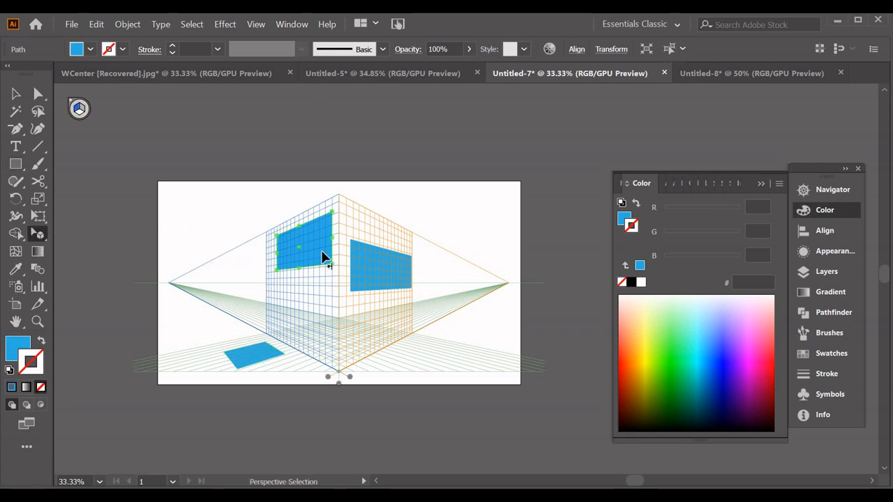
drag(323, 252, 316, 314)
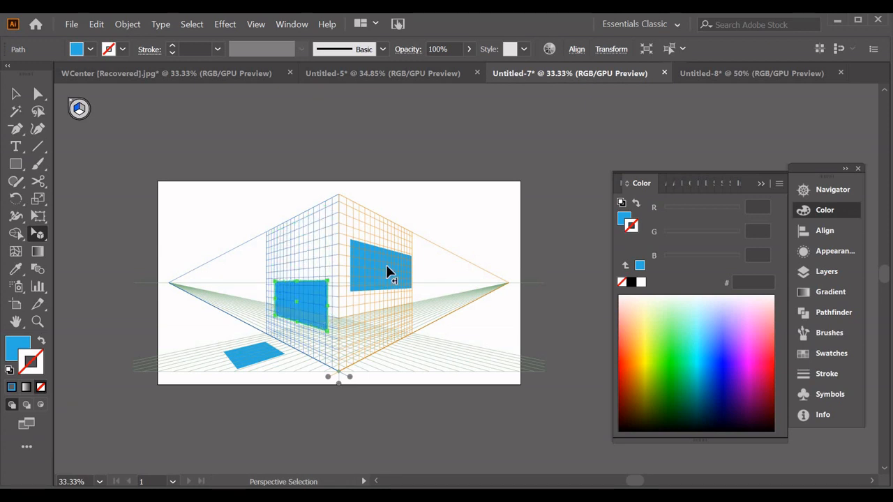
drag(376, 250, 383, 233)
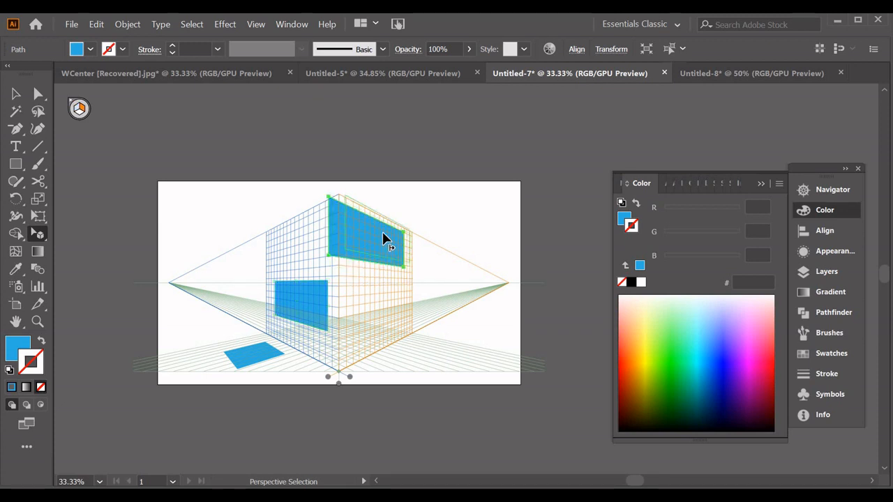
Set the fill of the left plane's rectangle to dark blue-grey 3b5760
click(297, 298)
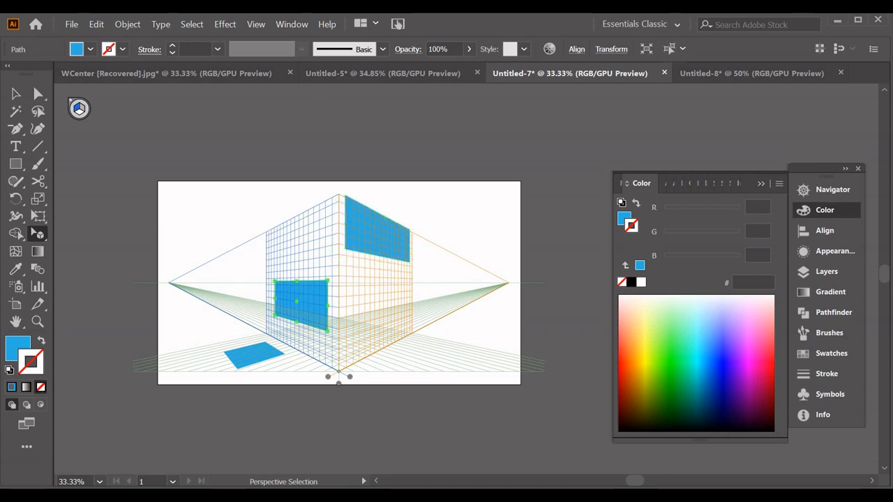
click(10, 351)
double_click(11, 351)
click(343, 284)
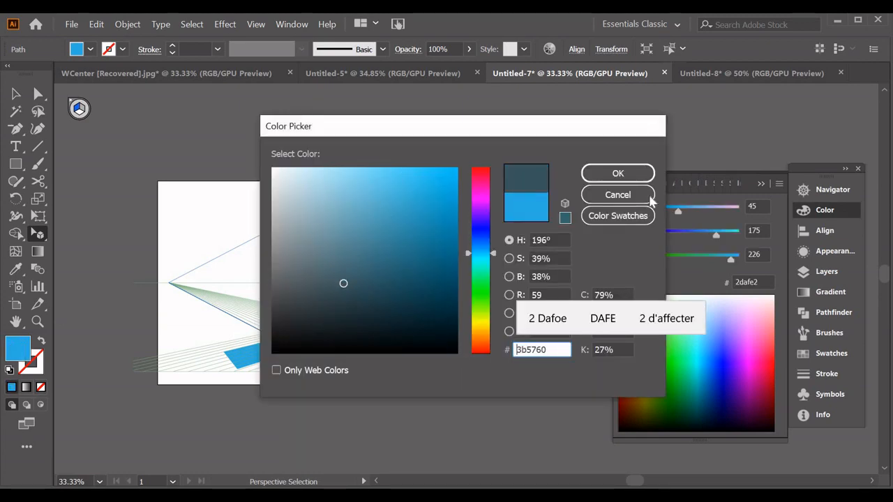
click(619, 173)
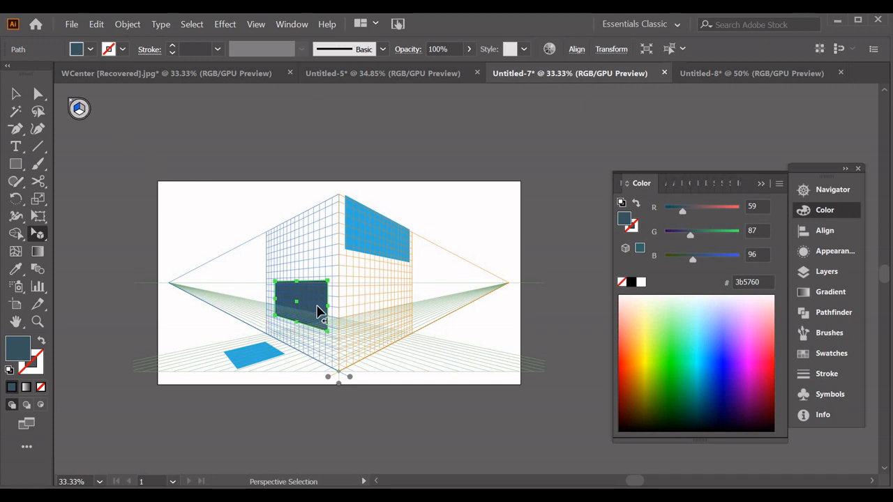
Move the dark rectangle from the left plane onto the right plane, below the blue rectangle
drag(319, 309, 397, 320)
drag(397, 318, 397, 317)
key(2)
Place a copy of the dark rectangle on the ground plane to the right of the grid
drag(397, 321, 444, 352)
key(3)
key(2)
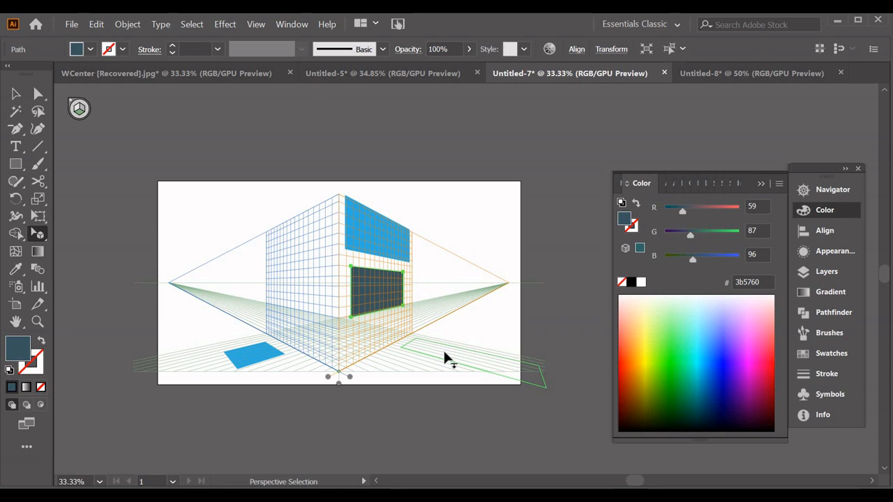
drag(444, 357, 447, 358)
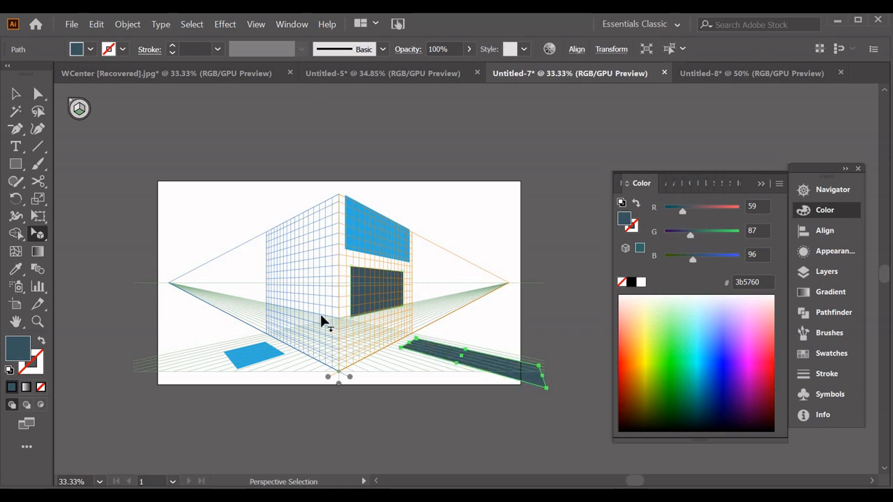
With no perspective plane active, draw a flat dark square in the artboard's upper-left area
click(270, 295)
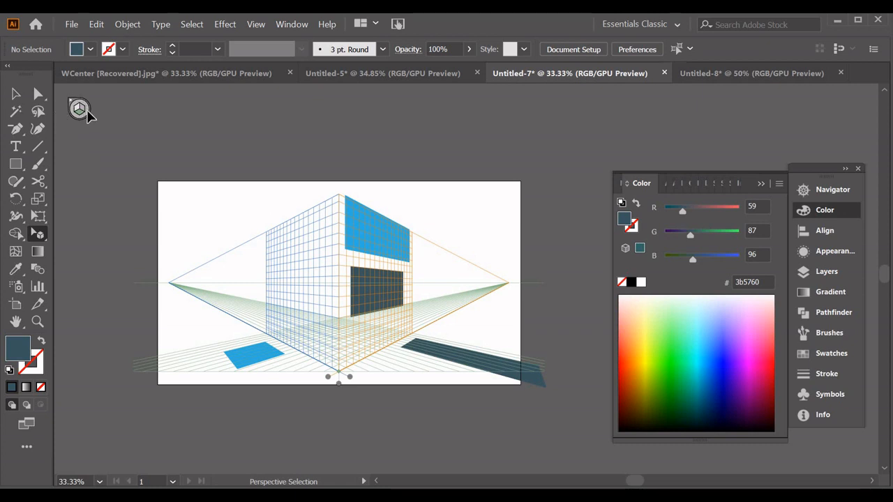
click(15, 164)
drag(201, 192, 245, 236)
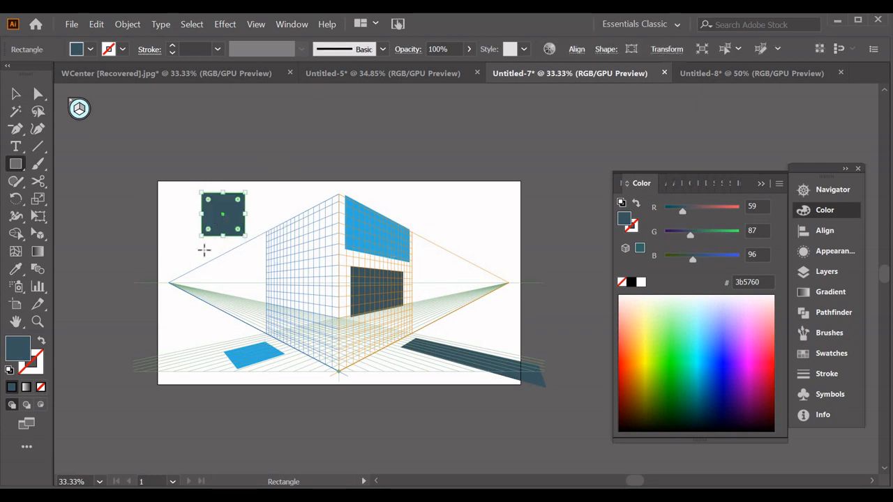
Hide the perspective grid and show it again
key(ctrl)
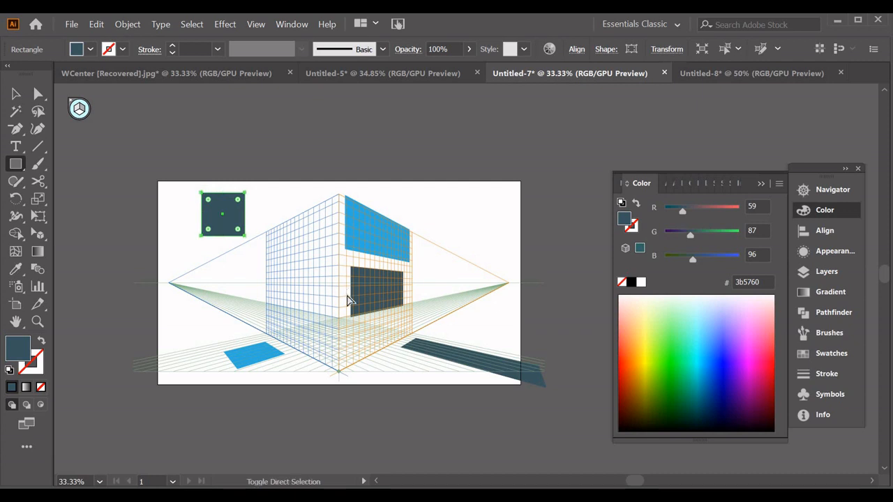
key(ctrl+shift+i)
key(ctrl)
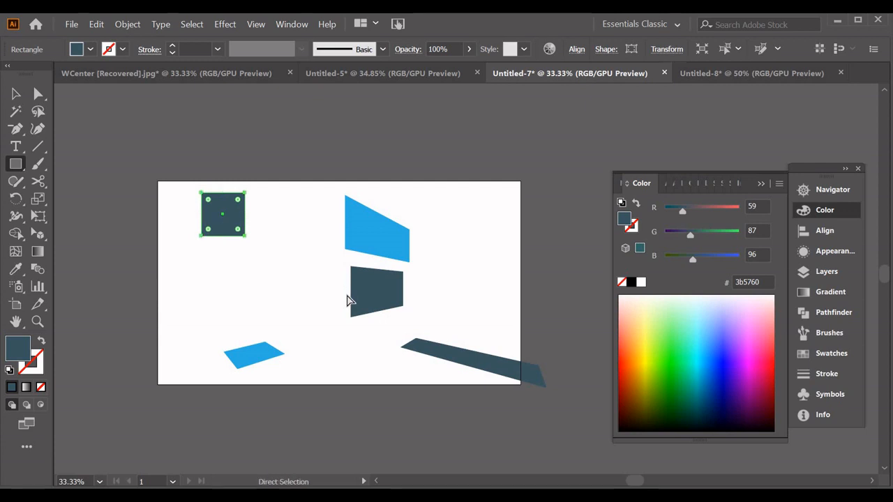
key(ctrl+shift+i)
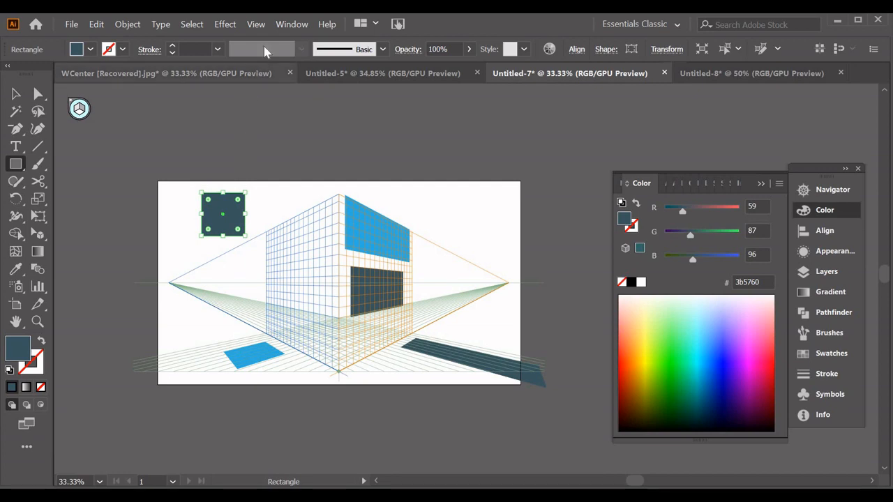
click(263, 24)
mouse_move(387, 396)
mouse_move(579, 349)
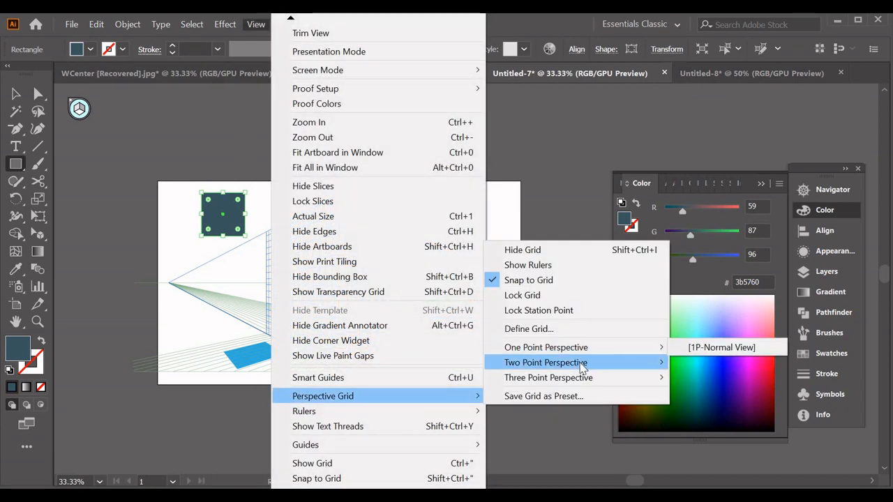
mouse_move(583, 368)
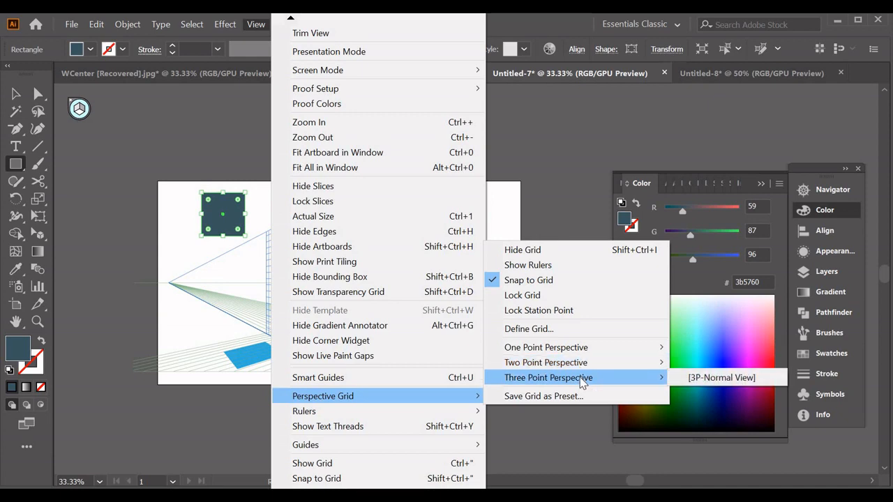
click(537, 203)
key(Escape)
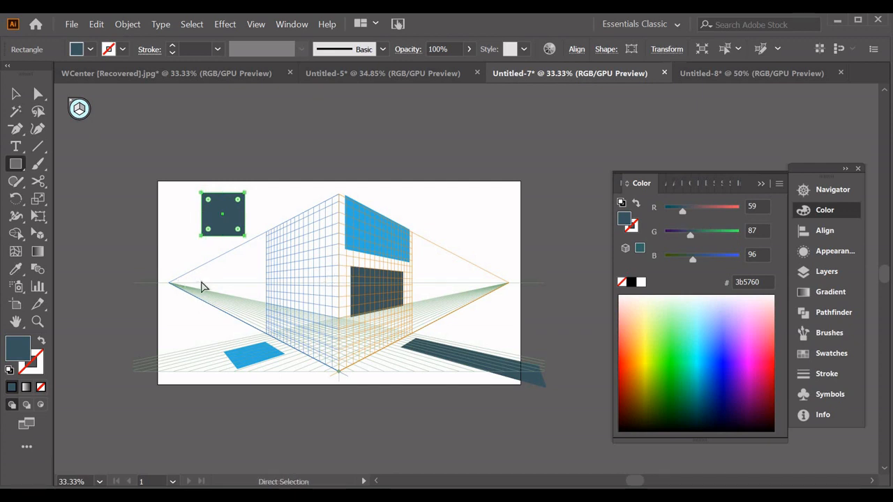
Delete all the practice shapes from the artboard, and show and lock the fuyantes layer
key(ctrl+a)
key(Delete)
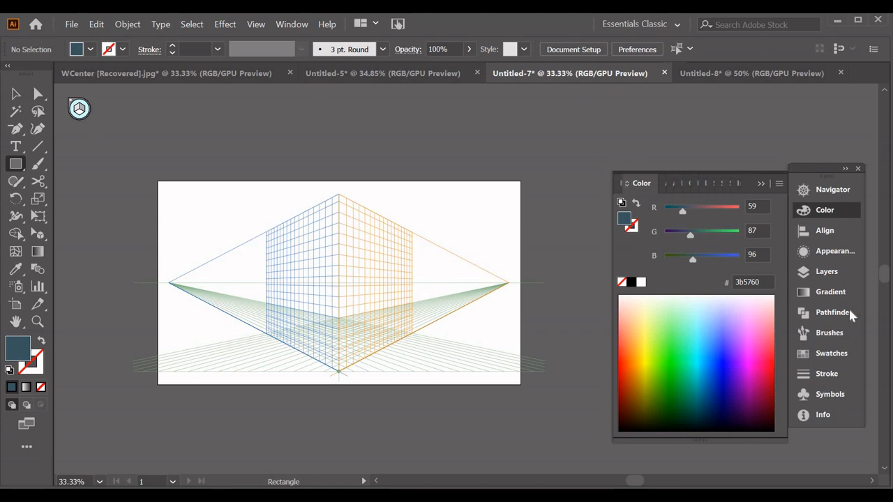
click(826, 273)
click(625, 222)
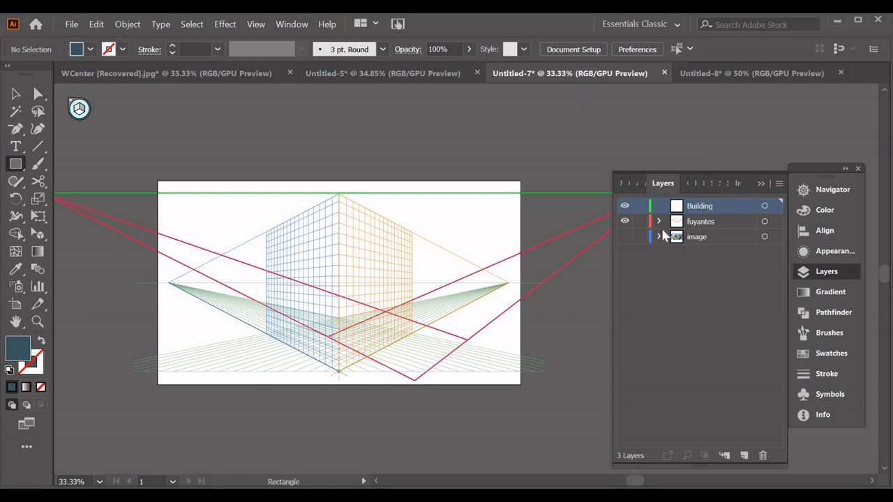
click(638, 222)
Move the whole perspective grid so its bottom corner sits on the lowest intersection of the red vanishing lines
click(37, 234)
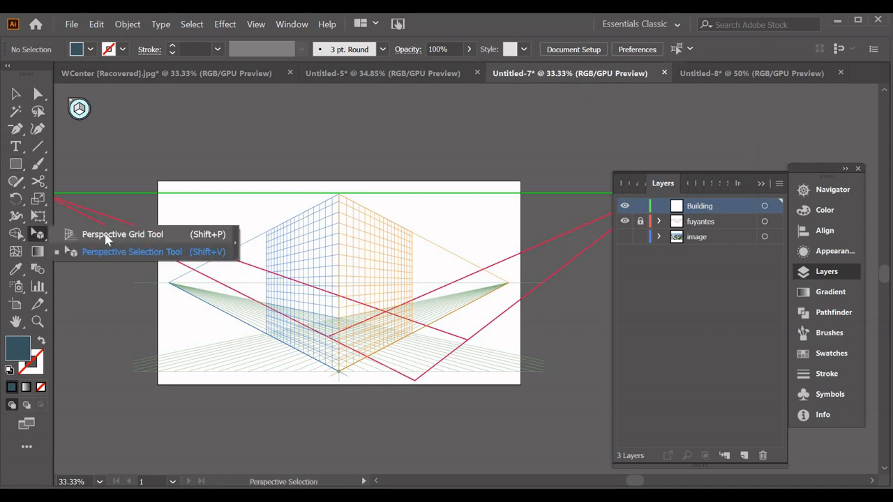
click(106, 236)
drag(339, 372, 339, 376)
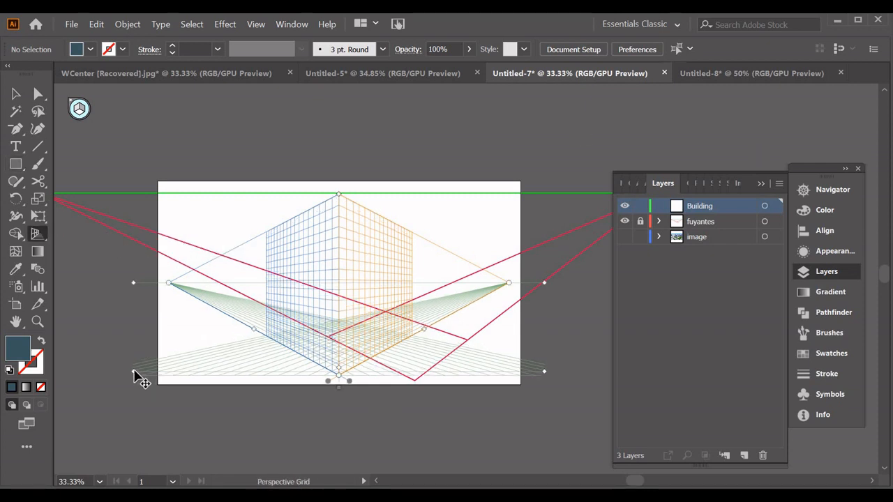
drag(134, 373, 210, 375)
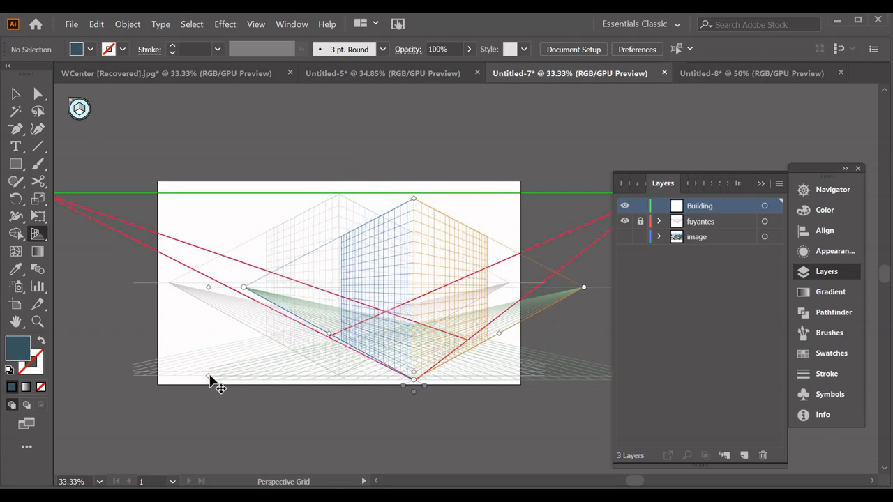
drag(211, 376, 211, 377)
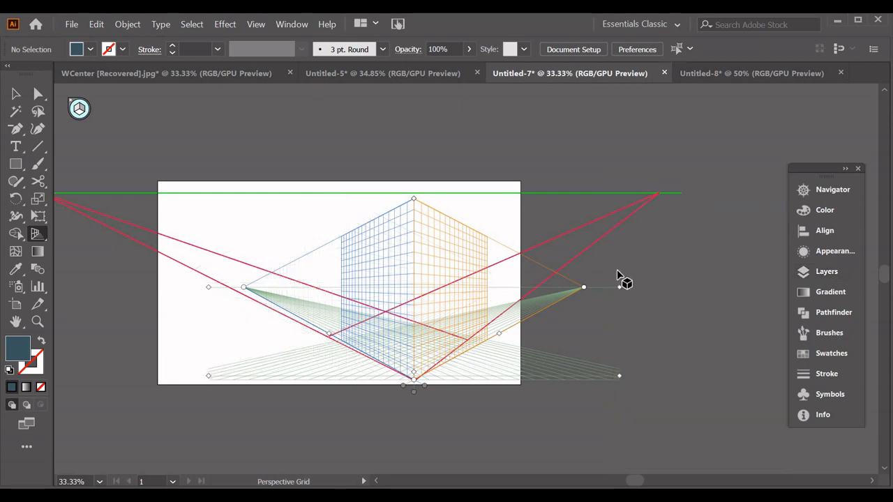
Raise the grid's horizon to the green line and place both vanishing points where the red lines converge
drag(619, 288, 630, 198)
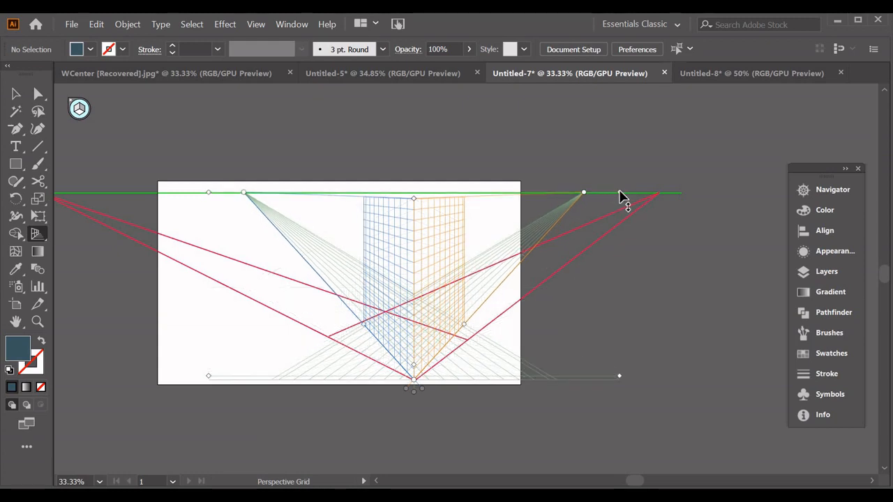
drag(585, 193, 660, 192)
drag(631, 481, 616, 481)
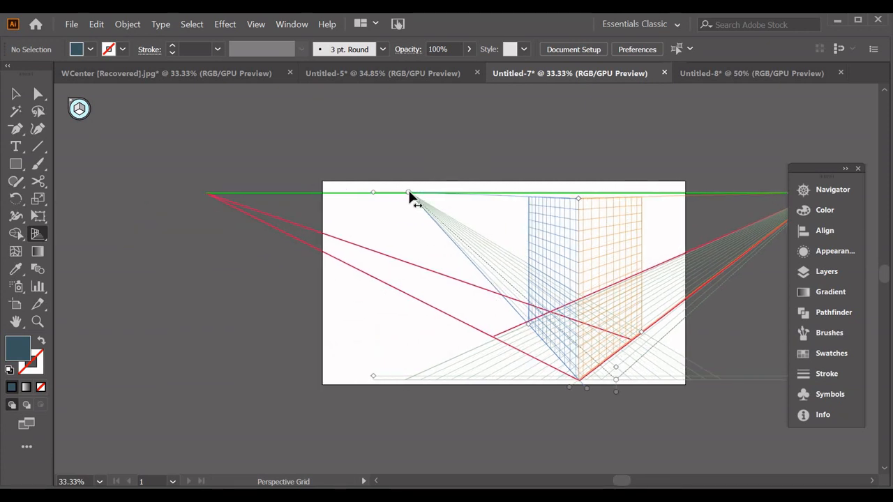
drag(408, 191, 207, 193)
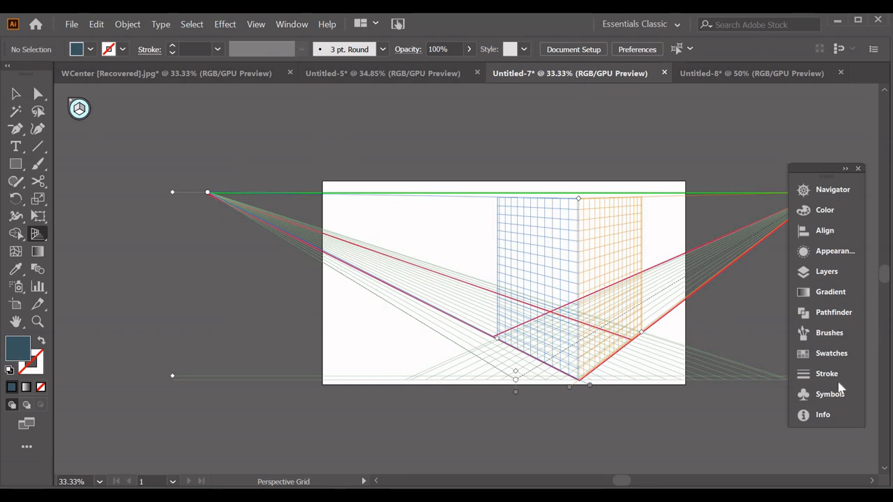
Check the grid's alignment against the photo by showing the image layer, and hide the layer again
click(835, 277)
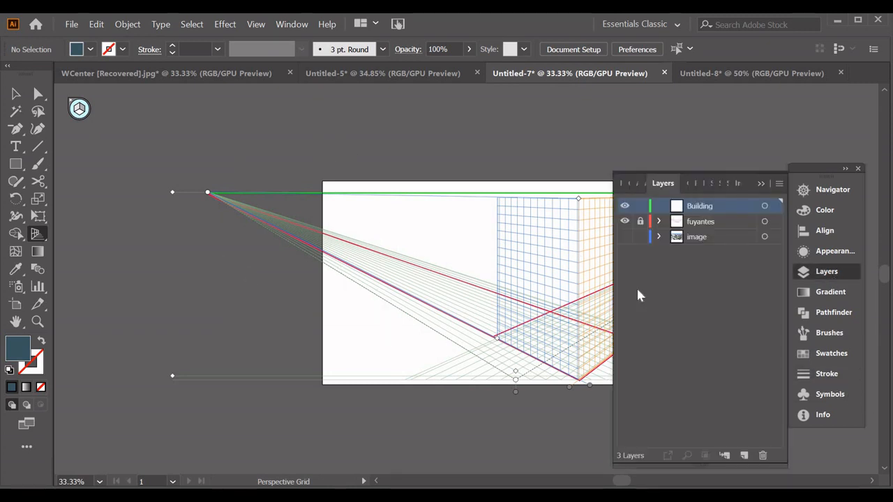
click(625, 237)
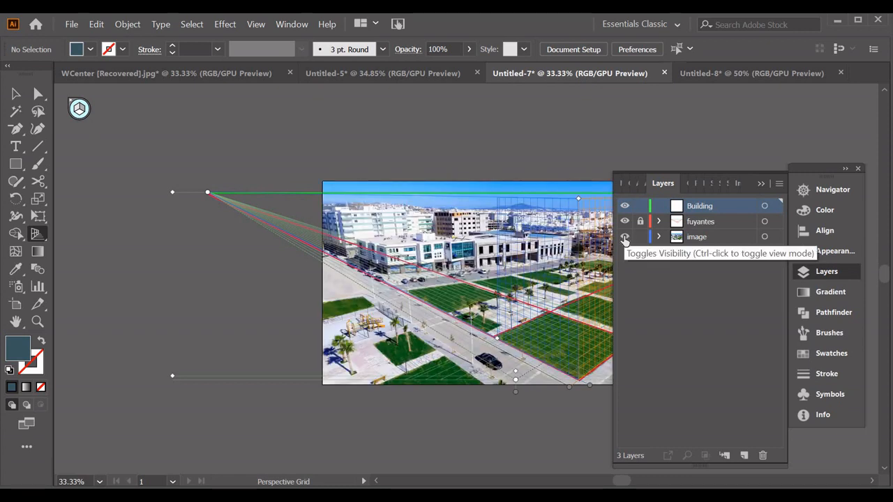
click(763, 184)
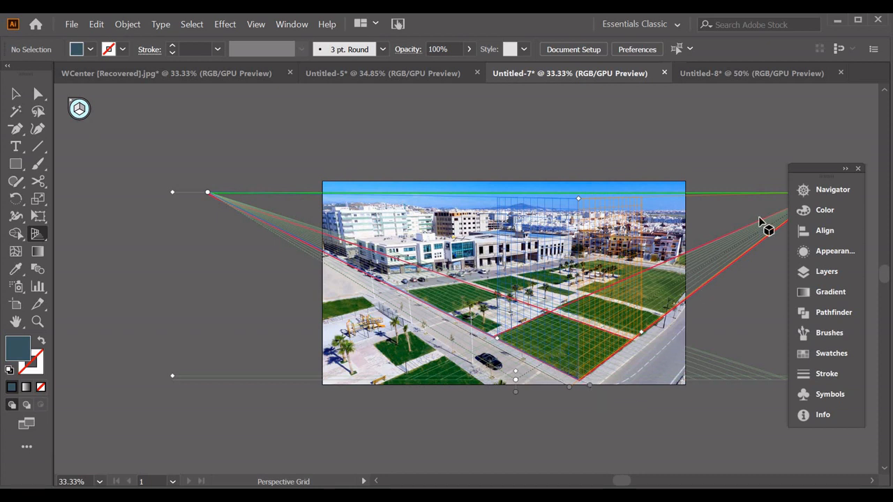
click(830, 275)
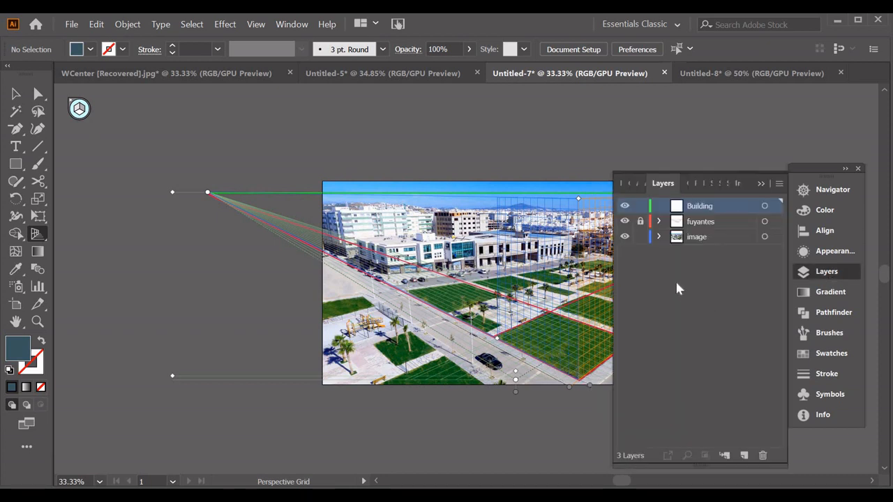
click(624, 237)
Lower the perspective grid's height and fit its left and right extents to the red line corners, using the photo as reference
click(630, 481)
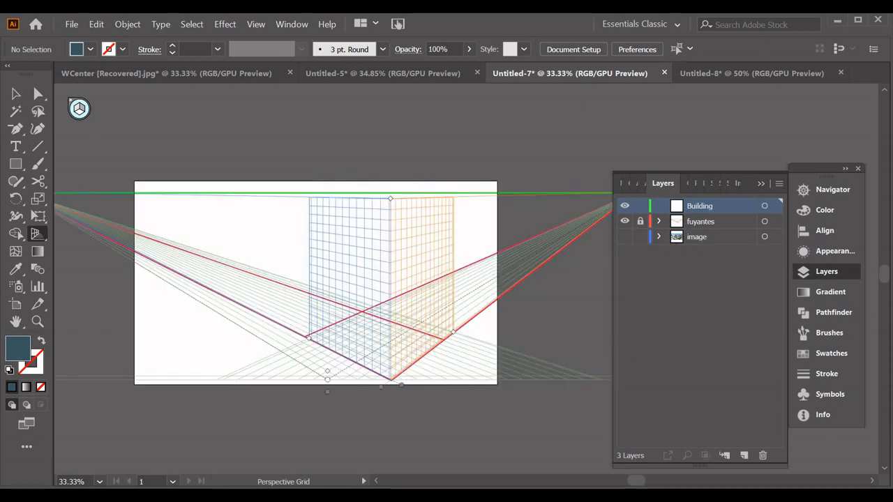
drag(391, 198, 392, 237)
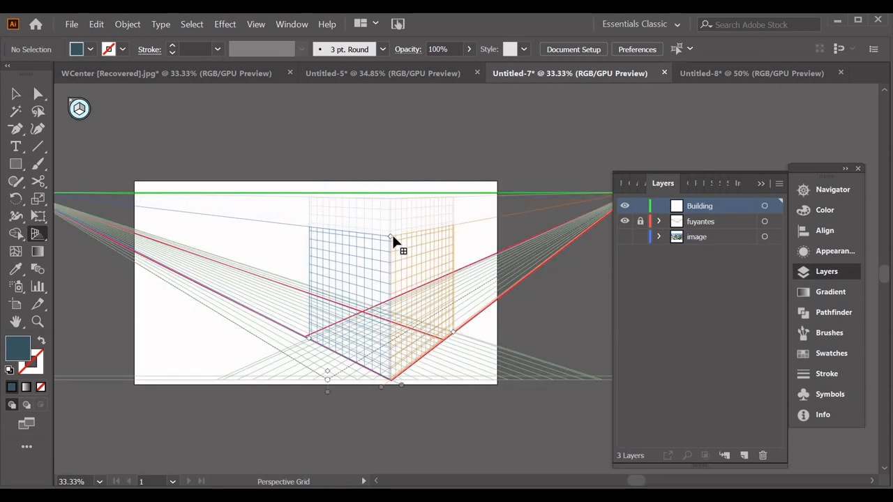
click(624, 238)
drag(453, 332, 449, 337)
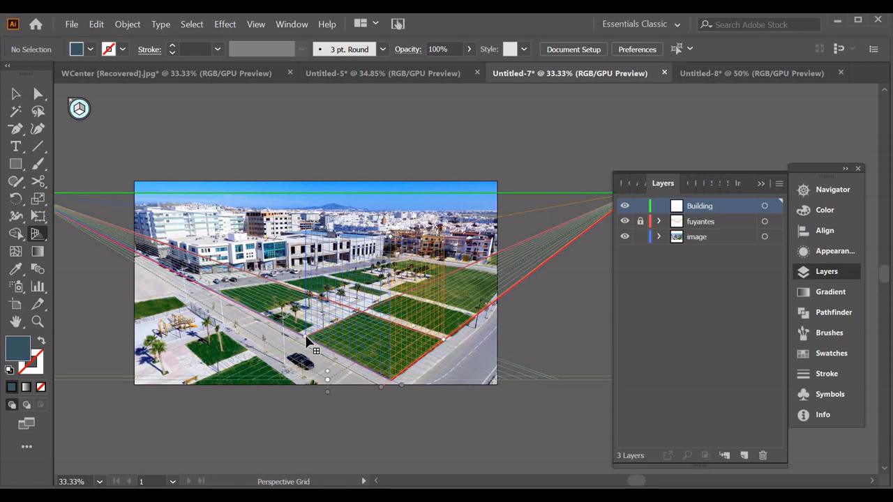
click(624, 238)
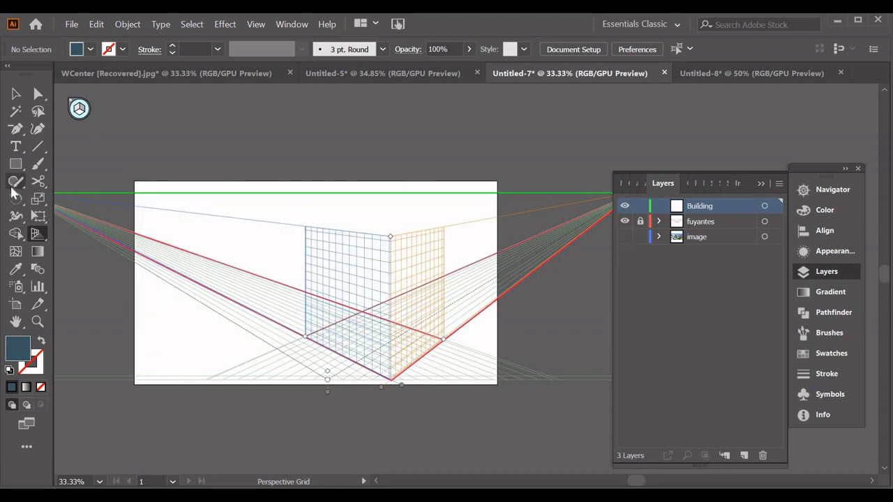
Hide the fuyantes layer and the perspective grid, and draw an upright blue rectangle about 256 by 436 px on the artboard
click(624, 222)
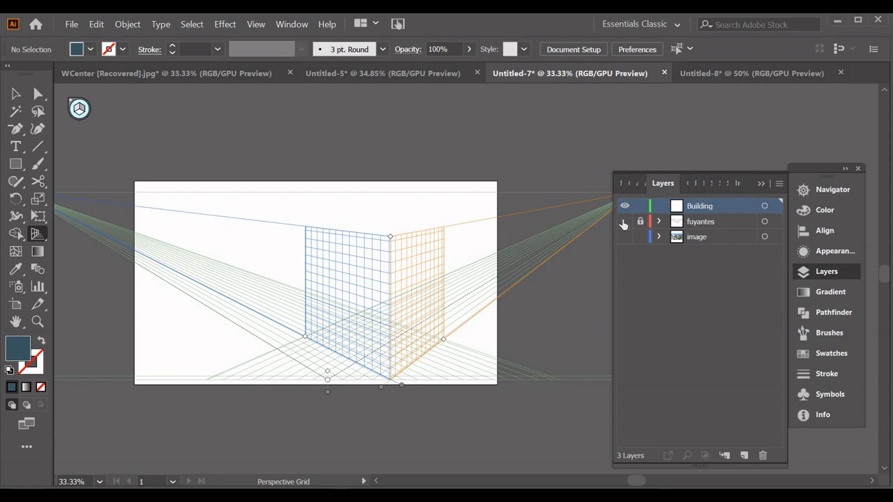
key(ctrl+shift+i)
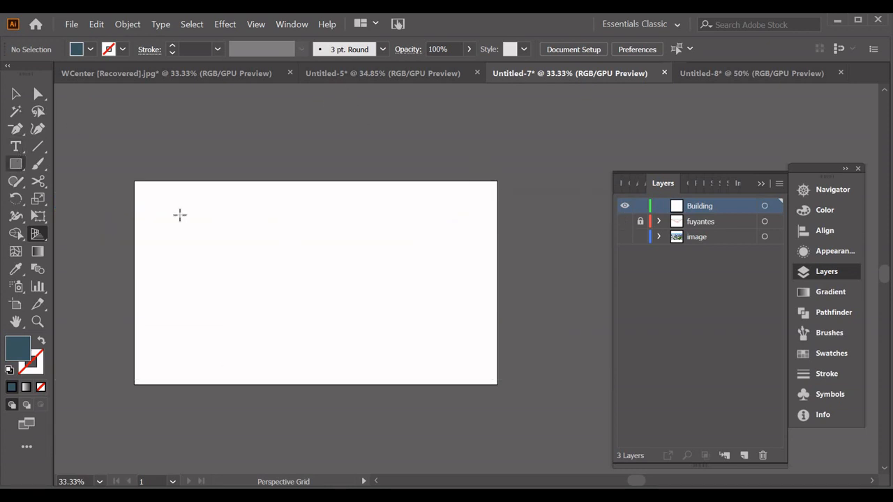
click(17, 164)
drag(236, 218, 326, 373)
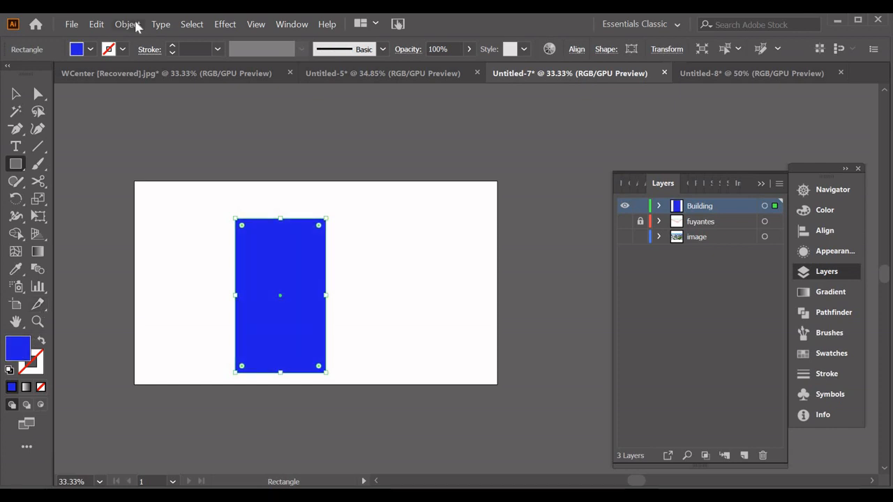
Split the blue rectangle into a grid of 14 rows and 8 columns with 6 px gutters
click(128, 25)
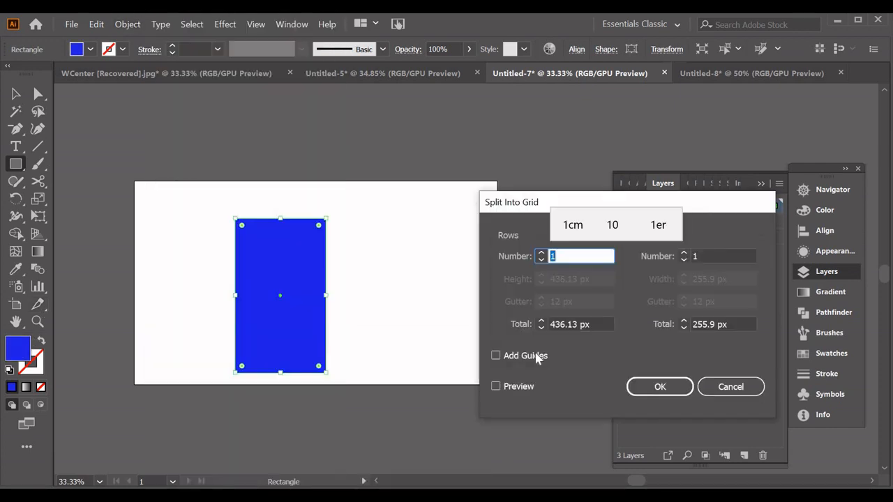
click(495, 387)
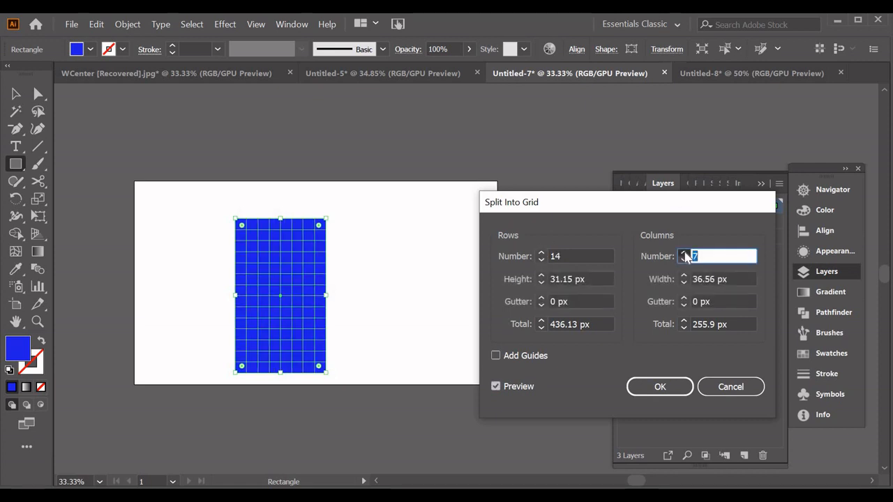
click(685, 254)
click(685, 299)
click(685, 299)
click(685, 299)
click(684, 299)
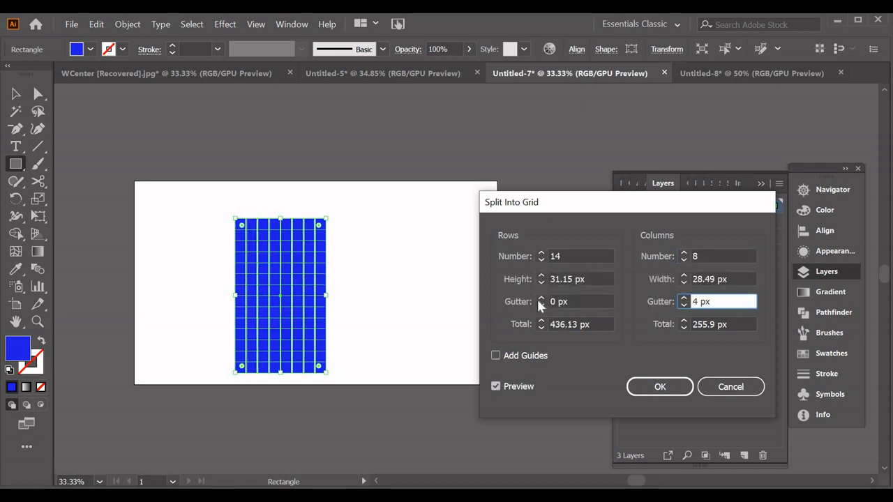
click(543, 300)
click(542, 299)
click(542, 299)
click(542, 299)
click(542, 299)
click(542, 300)
click(684, 299)
click(684, 299)
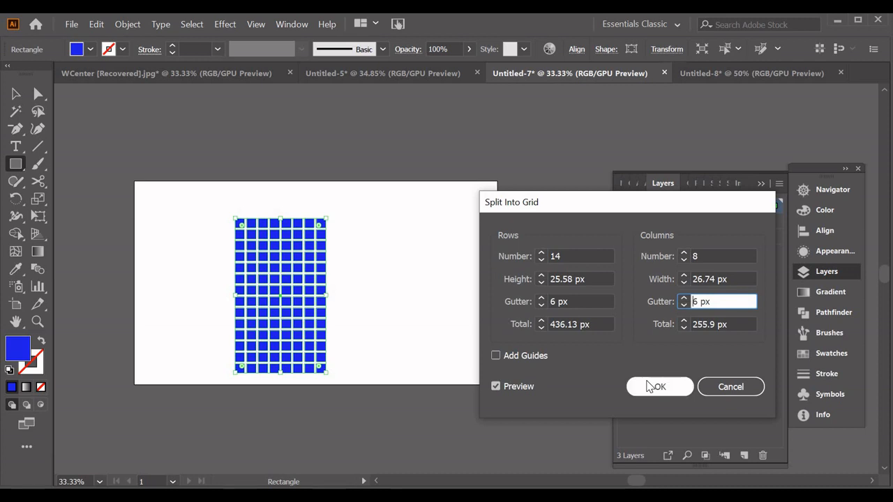
click(661, 386)
Recolour nine scattered squares of the facade grid in a lighter blue, #8484ef
key(ctrl+equal)
key(ctrl+equal)
click(38, 94)
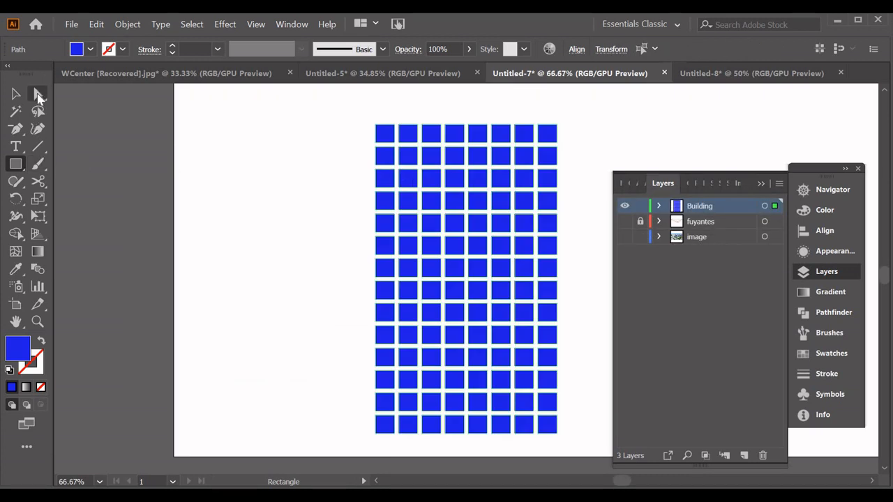
click(524, 155)
shift+click(430, 201)
shift+click(430, 245)
shift+click(477, 290)
shift+click(522, 358)
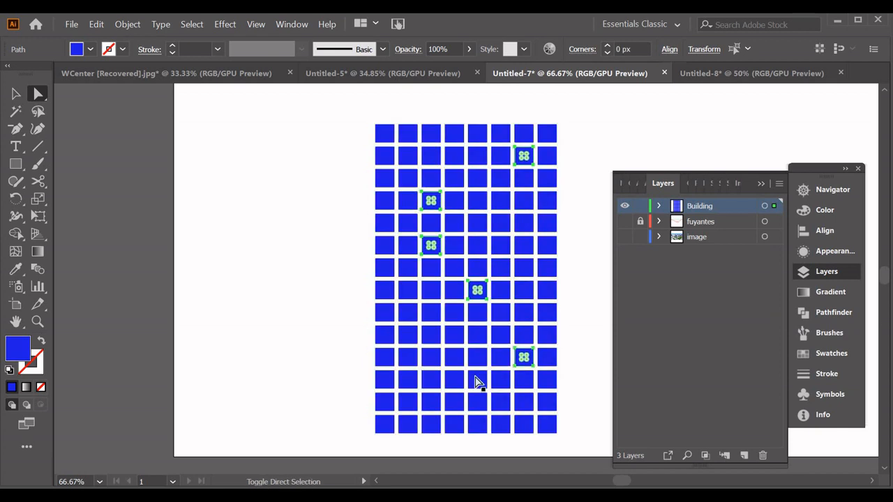
shift+click(453, 384)
shift+click(409, 406)
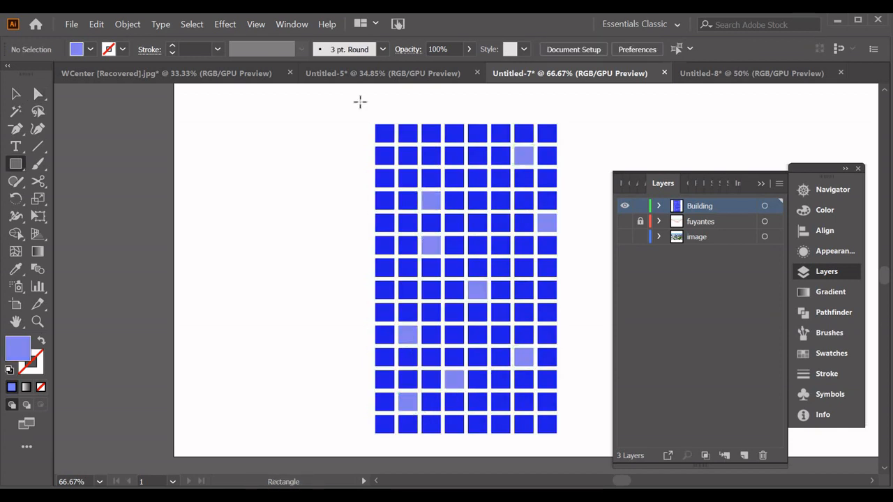
Draw a pale lavender rectangle slightly larger than the facade grid and send it behind the squares
drag(366, 117, 567, 450)
double_click(18, 348)
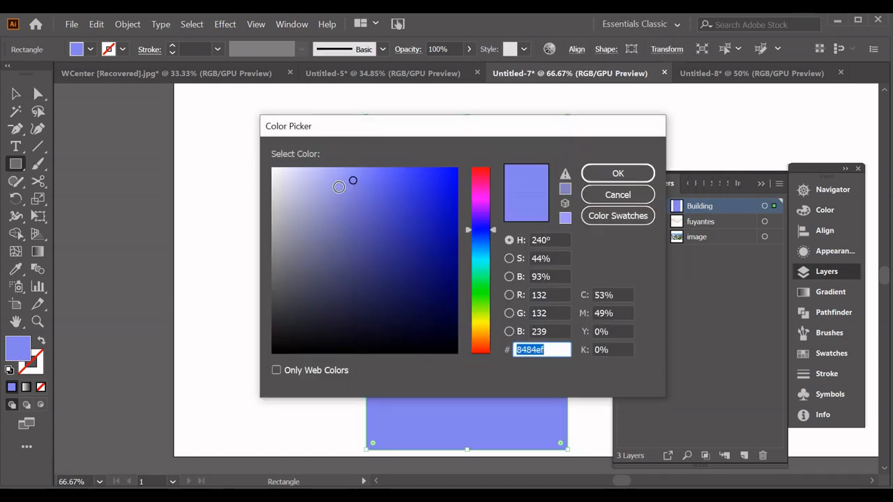
click(320, 177)
key(Return)
right_click(409, 184)
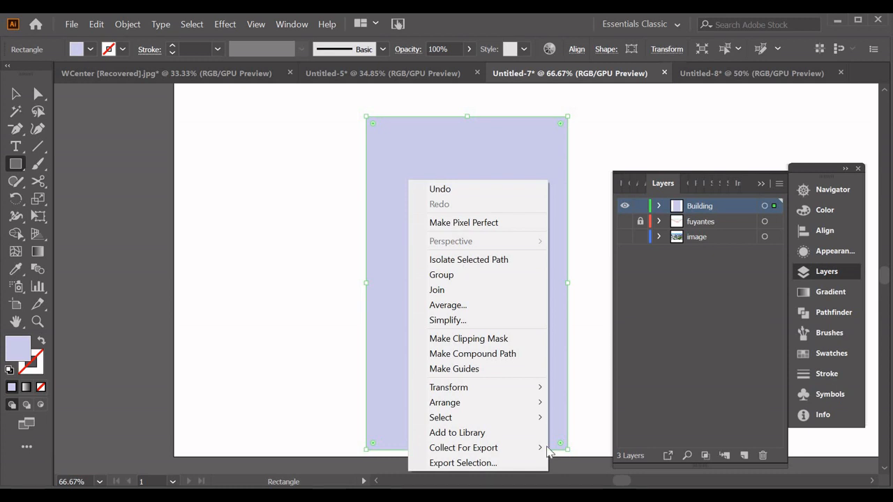
mouse_move(515, 405)
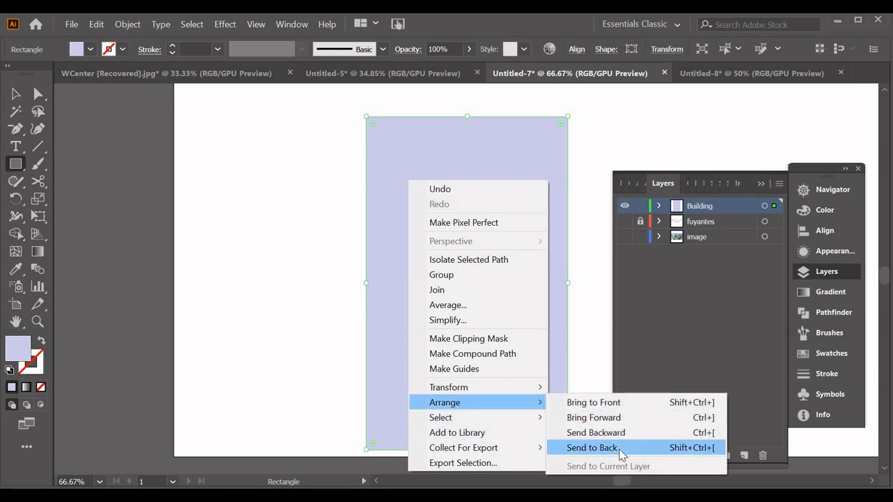
click(621, 455)
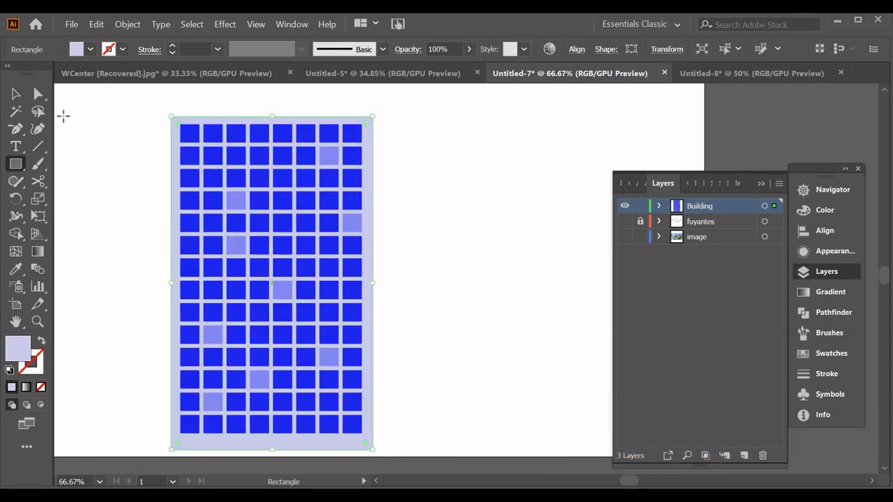
Duplicate the whole facade beside the original and recolour the copy's background rectangle in a paler lavender
click(15, 94)
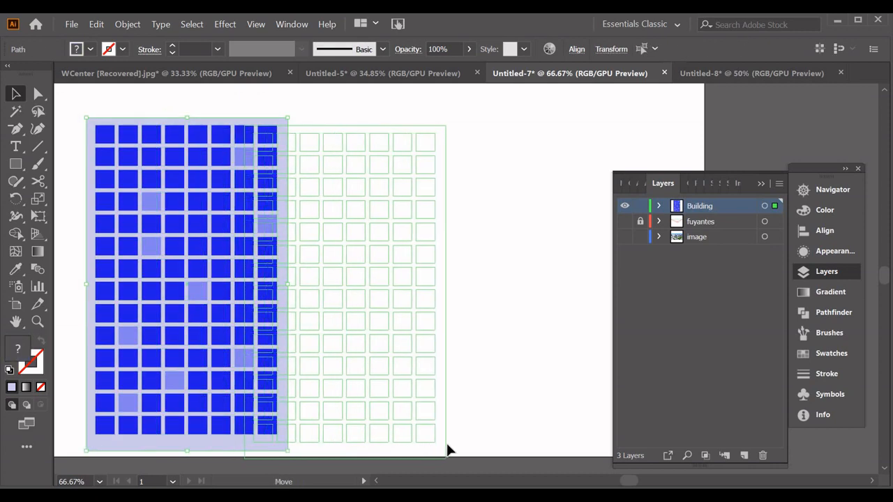
drag(449, 449, 496, 449)
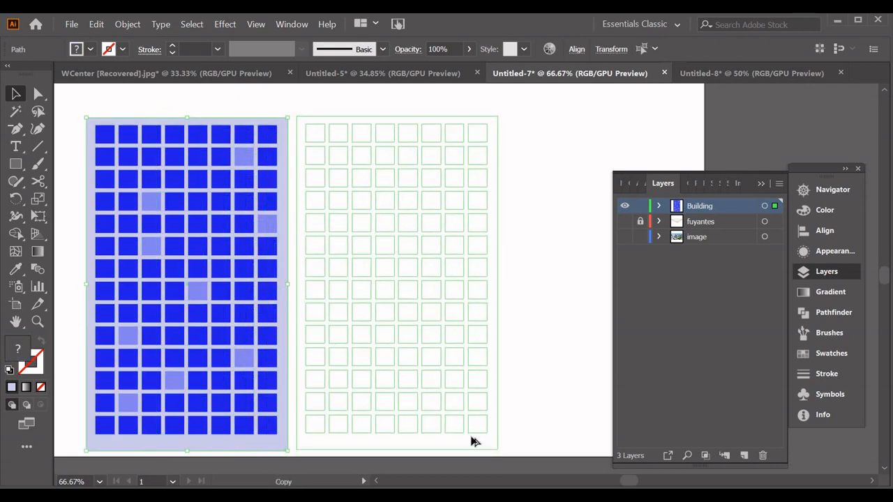
drag(472, 441, 472, 441)
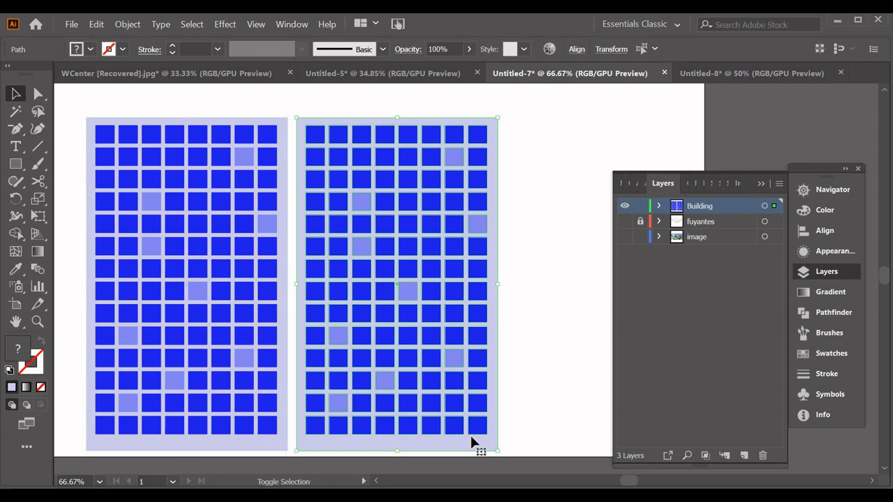
double_click(23, 349)
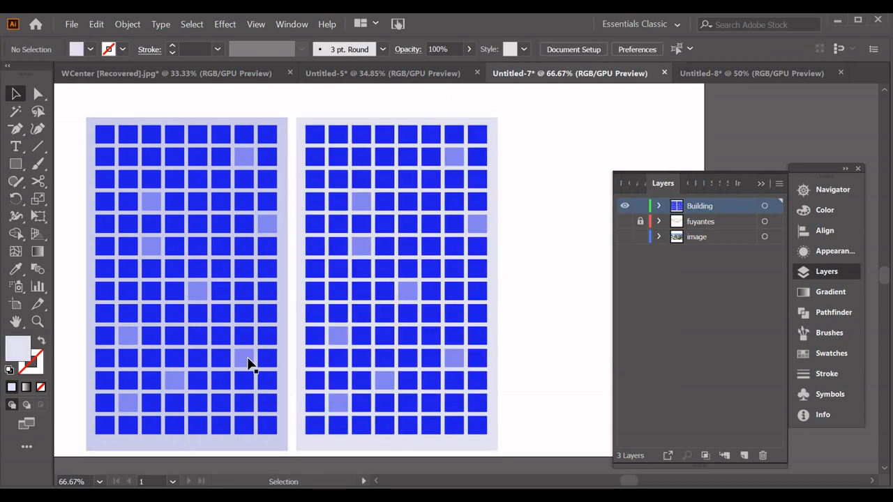
Replace the fourth window in the original facade's lowest row with a grey-blue door reaching the background's lower edge
click(170, 431)
key(Delete)
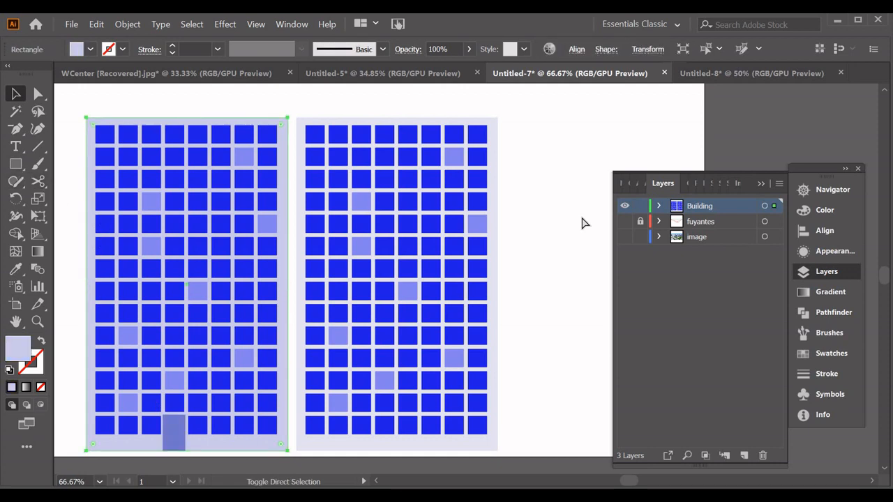
Show the perspective grid, attach the facade copy to its right plane, and scale it to fit between the plane's edges
key(shift+p)
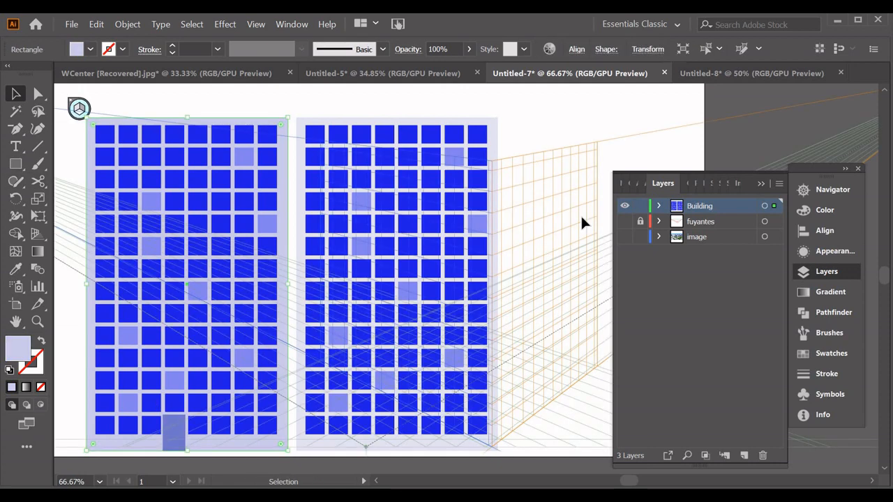
click(38, 234)
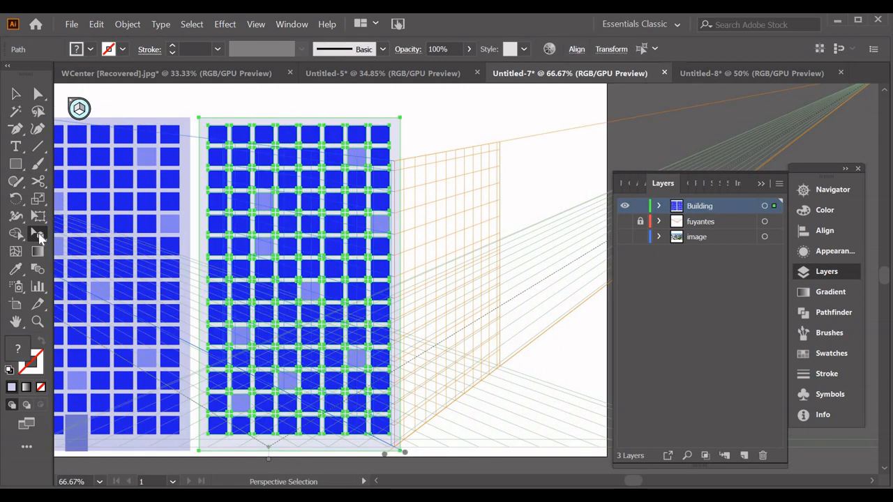
drag(39, 237, 98, 253)
drag(362, 133, 403, 167)
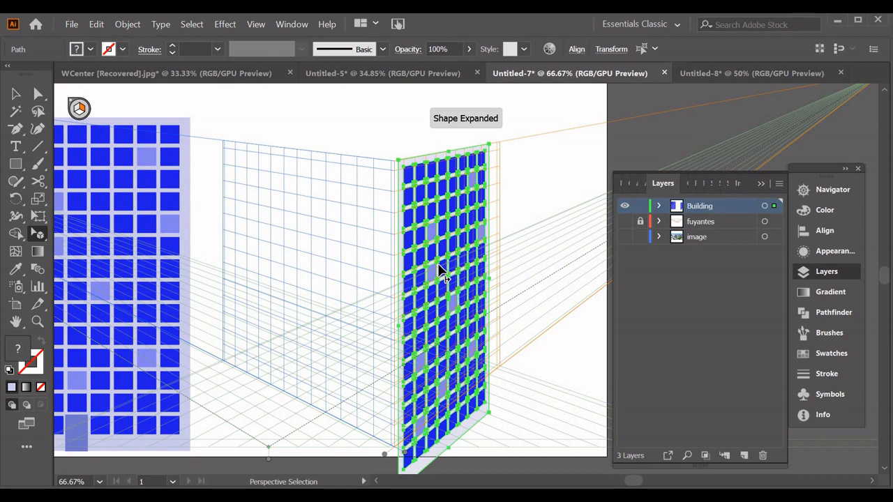
key(ctrl+plus)
key(ctrl+plus)
key(ctrl+minus)
key(ctrl+minus)
key(ctrl+minus)
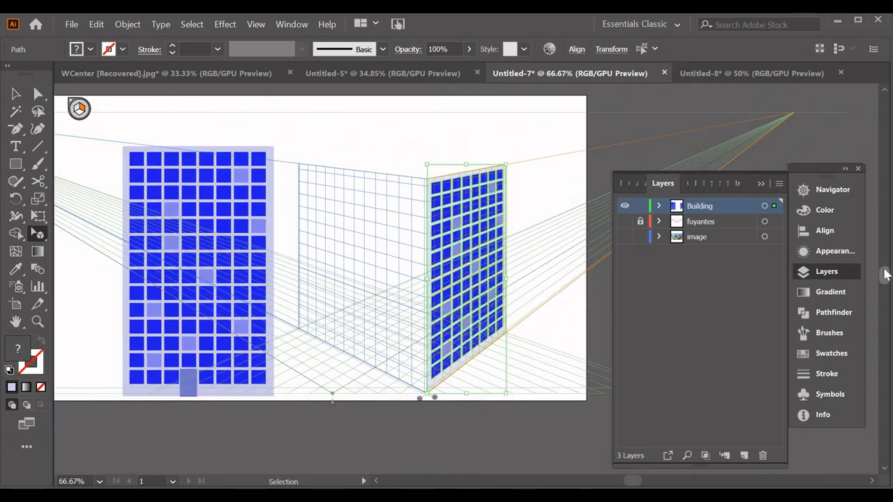
Attach the facade with the door to the grid's left plane and scale it to meet the other facade at the corner
click(143, 174)
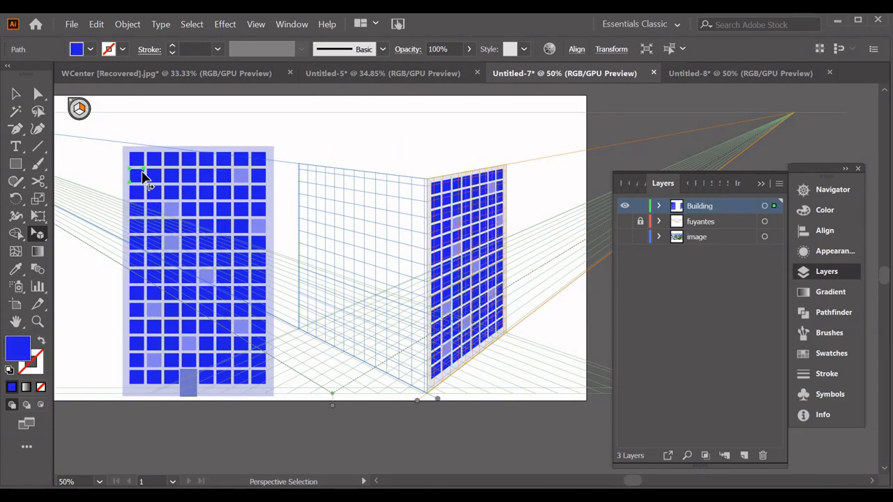
drag(253, 371, 388, 391)
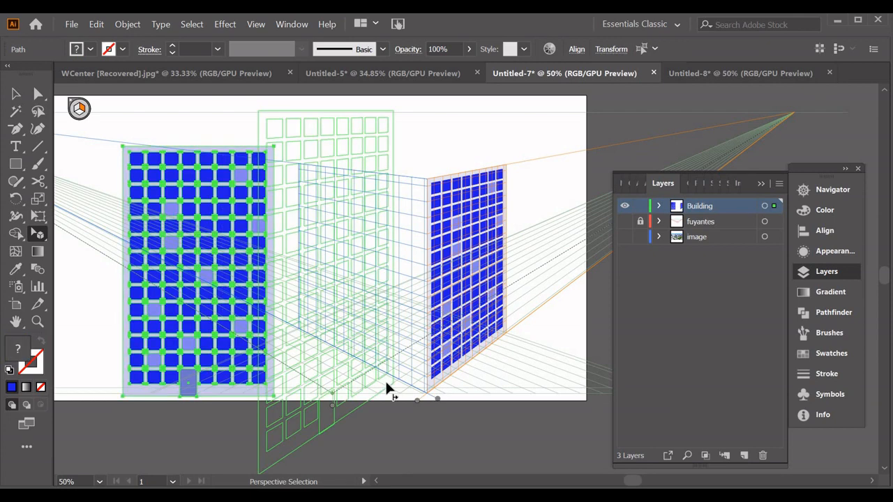
key(1)
drag(386, 383, 417, 385)
drag(322, 137, 300, 161)
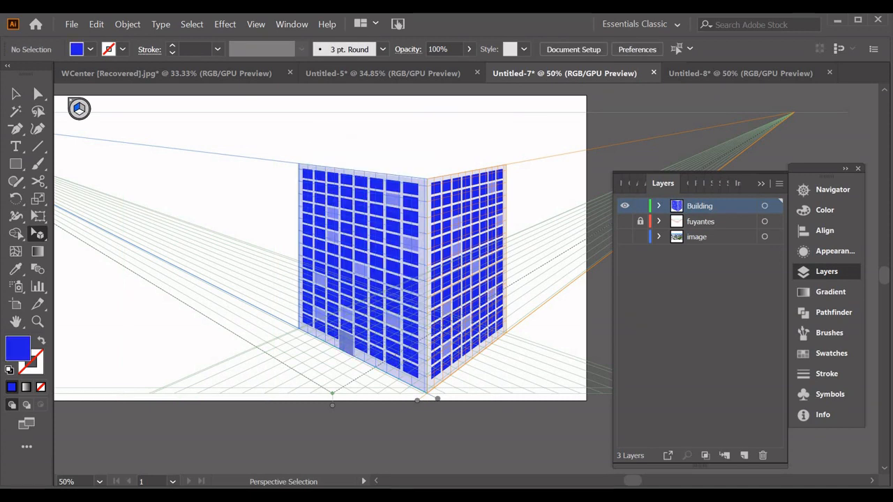
Draw a roof rectangle on the horizontal grid plane between the facades' upper corners and fill it very pale lavender
key(m)
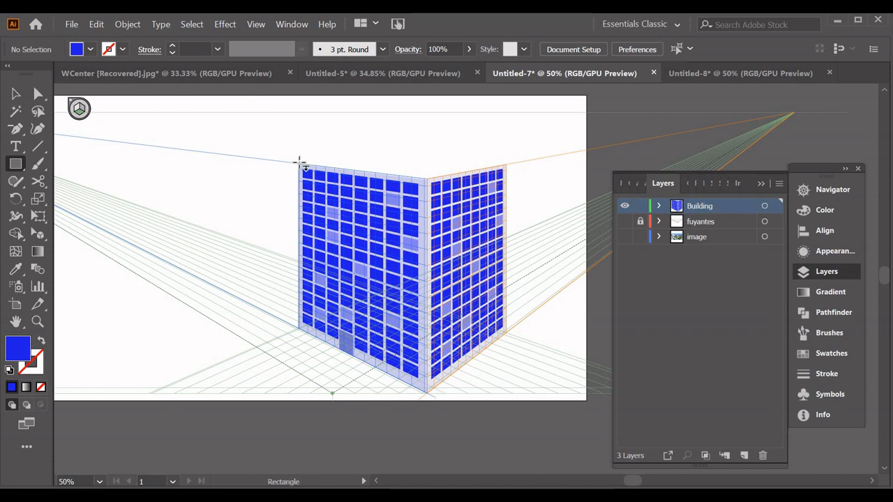
drag(339, 163, 504, 167)
double_click(27, 347)
click(299, 175)
click(614, 174)
Border the roof with thin light lavender strips in perspective, duplicating the strip to the opposite edge
key(ctrl+1)
click(38, 234)
click(256, 269)
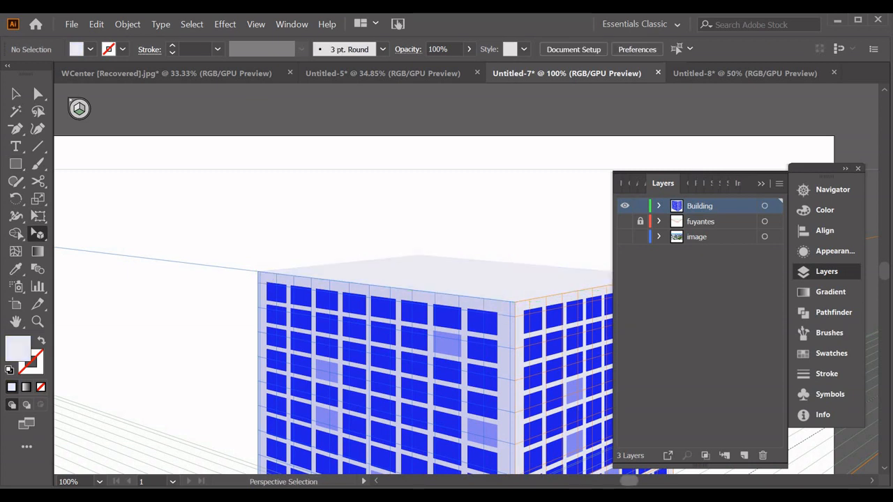
drag(630, 481, 633, 480)
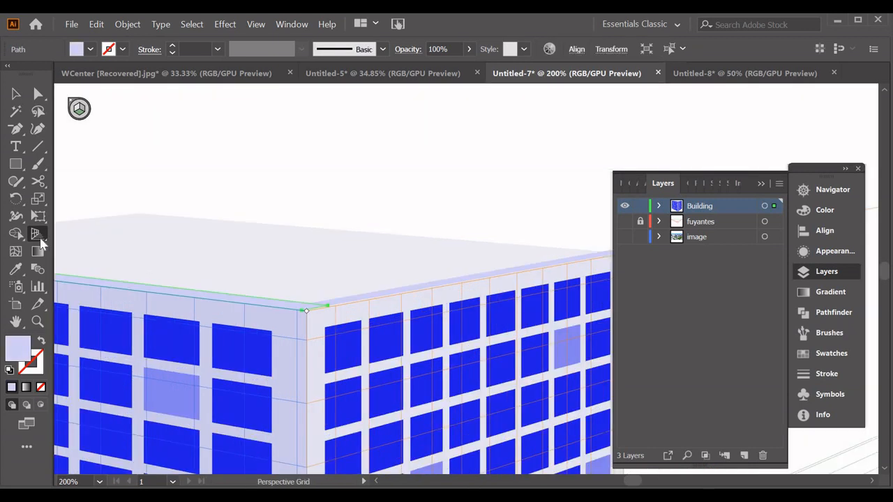
click(40, 241)
drag(271, 302, 80, 229)
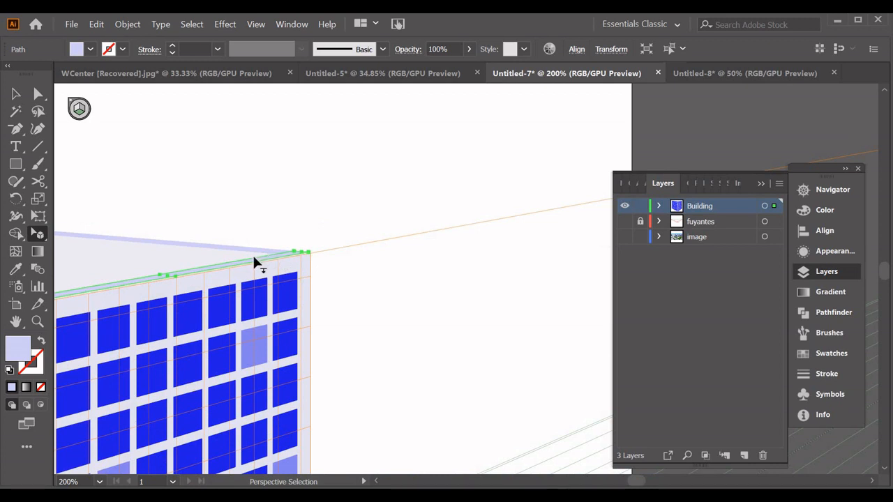
Add inner parapet strips along the roof's two back edges, filled with a darker grey-violet
mouse_move(253, 256)
mouse_down()
mouse_move(232, 251)
mouse_move(235, 259)
mouse_up()
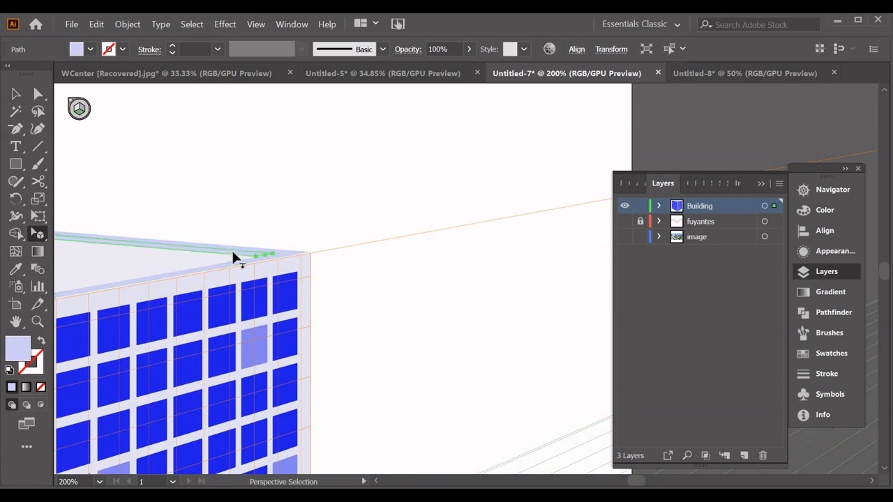
double_click(21, 351)
click(354, 191)
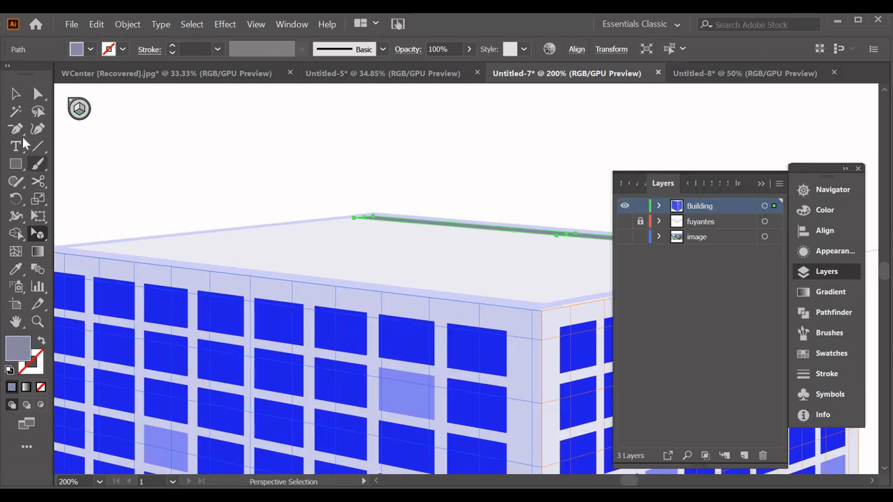
key(m)
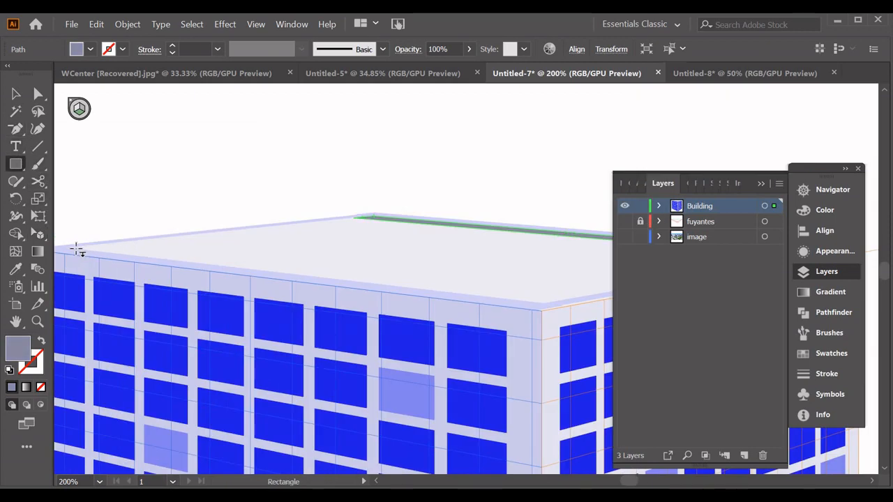
drag(72, 250, 361, 222)
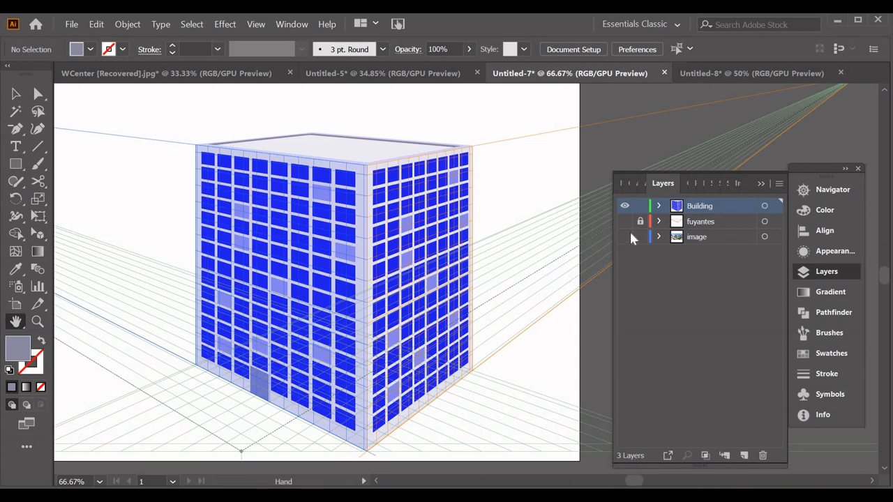
Show the image layer behind the building and hide the perspective grid
click(625, 237)
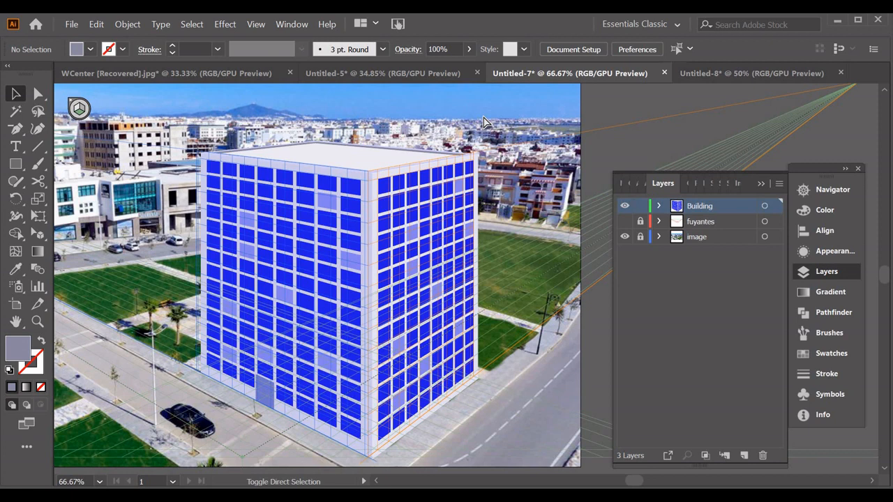
key(ctrl+shift+i)
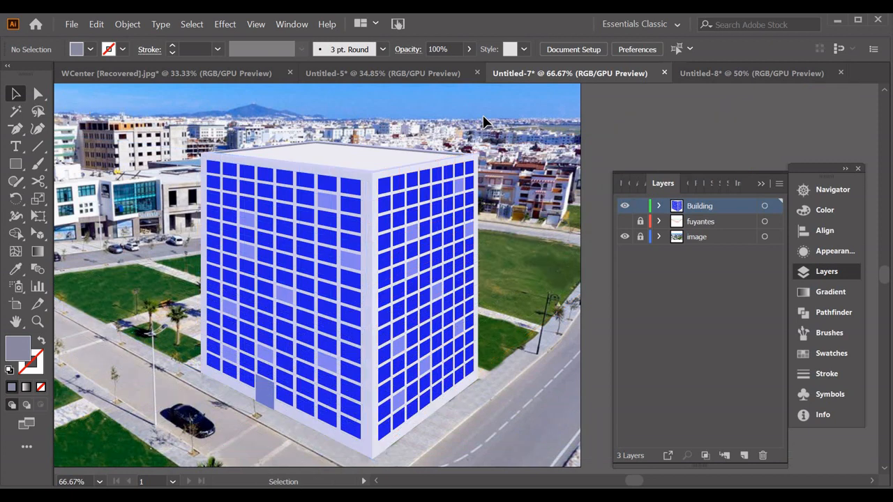
Compare the photo with and without the building by toggling the Building layer's visibility, leaving it shown
key(ctrl+minus)
key(ctrl+minus)
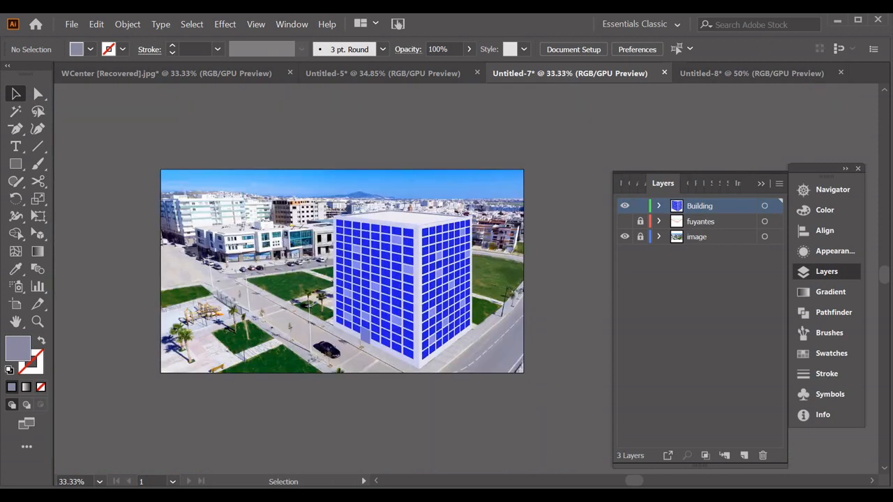
click(625, 208)
click(625, 208)
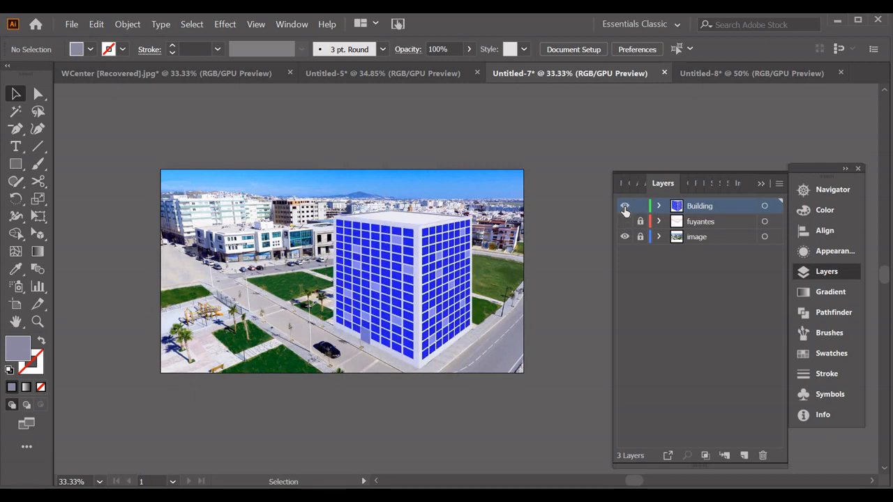
click(624, 208)
click(625, 208)
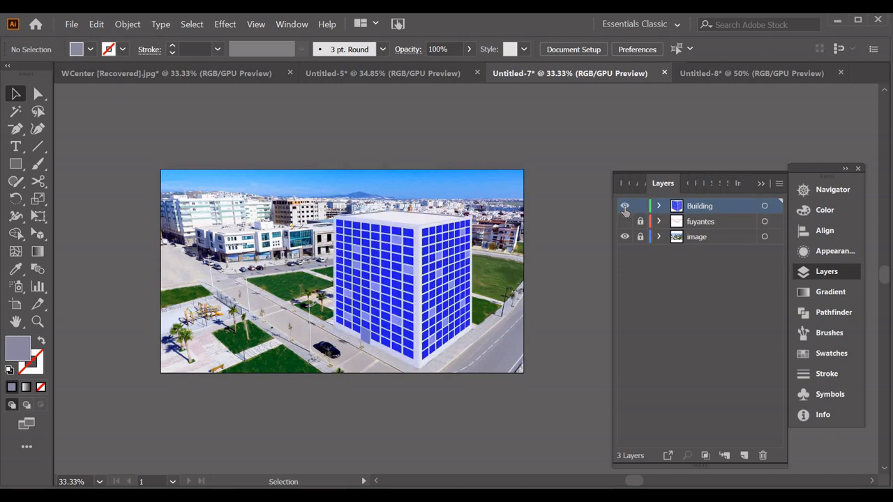